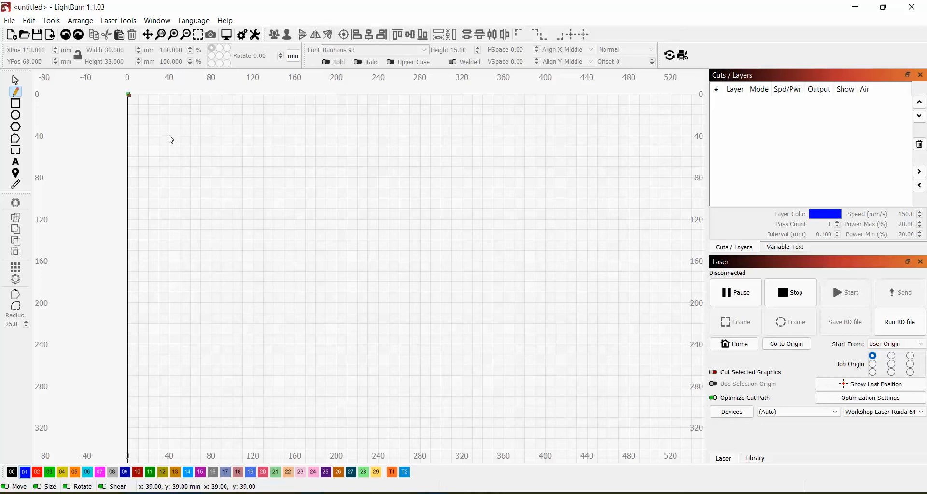
# Draw connected straight line segments from about X 39, Y 39 mm through (197, 152) and (300, 48) to (233, 244).
pyautogui.click(168, 136)
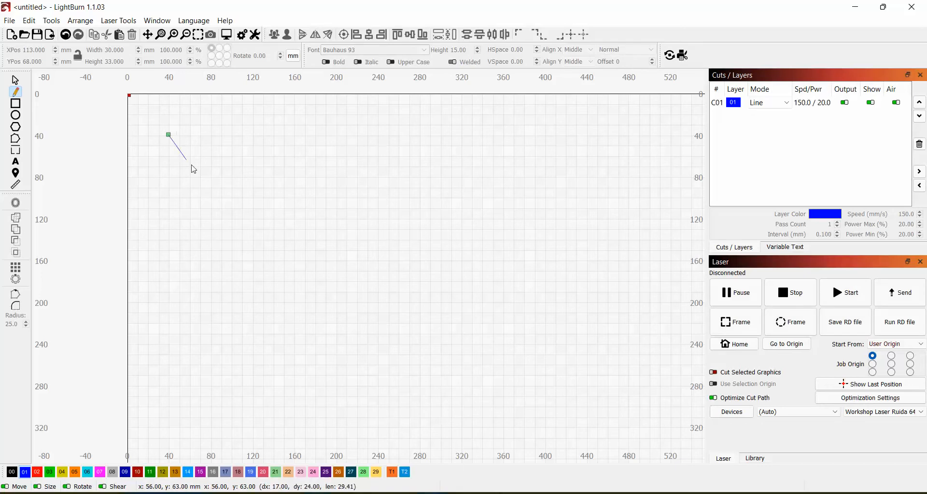
pyautogui.click(334, 253)
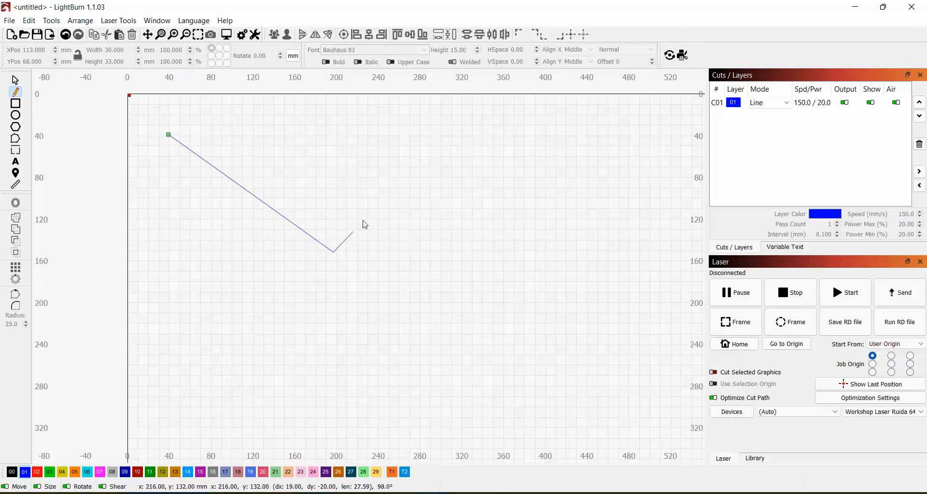
pyautogui.click(441, 145)
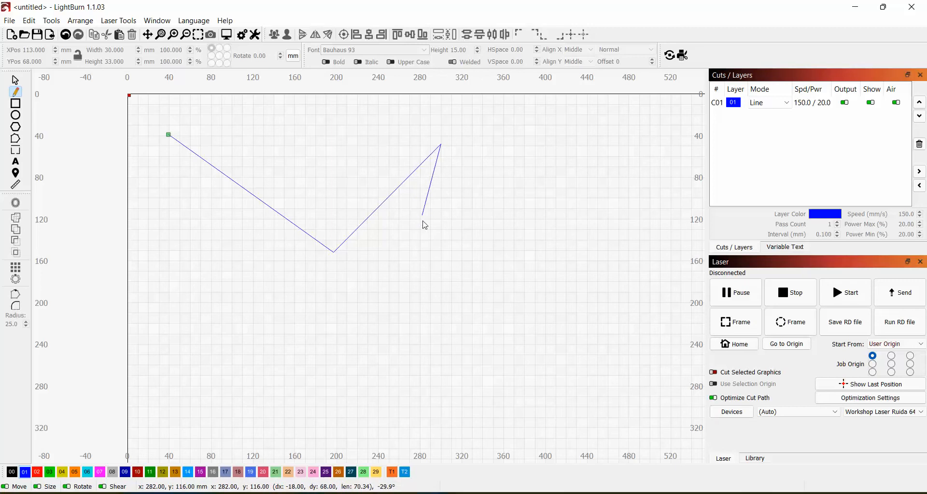
pyautogui.click(371, 349)
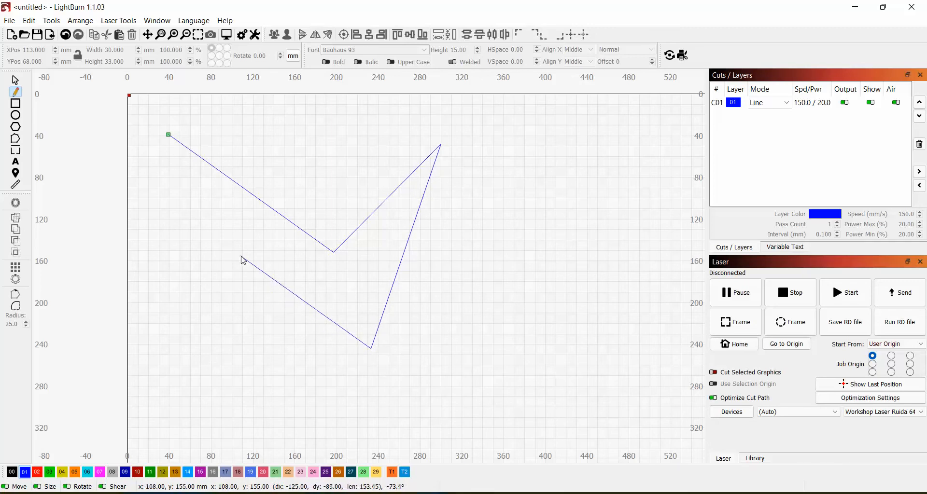
# Extend the line into a mix of curved and straight segments, ending the open path at about X 447, Y 250 mm.
pyautogui.moveTo(232, 248); pyautogui.dragTo(207, 342)
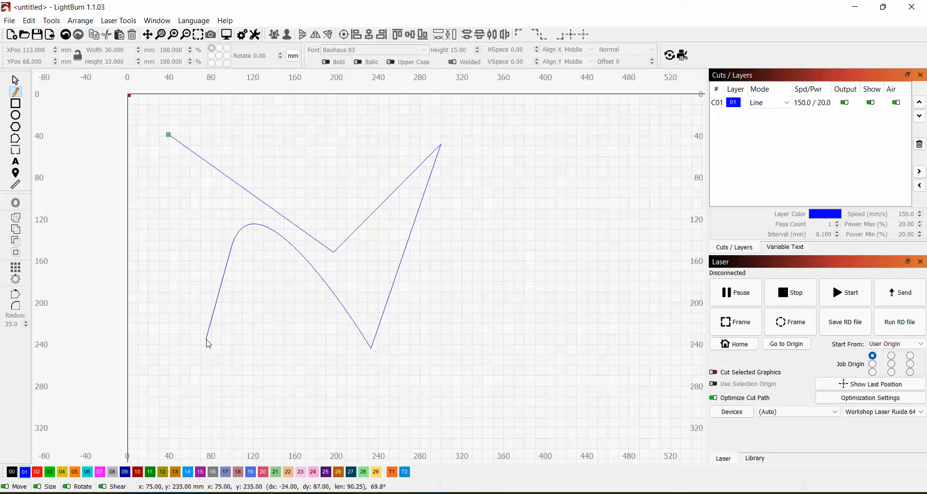
pyautogui.moveTo(141, 314); pyautogui.dragTo(230, 340)
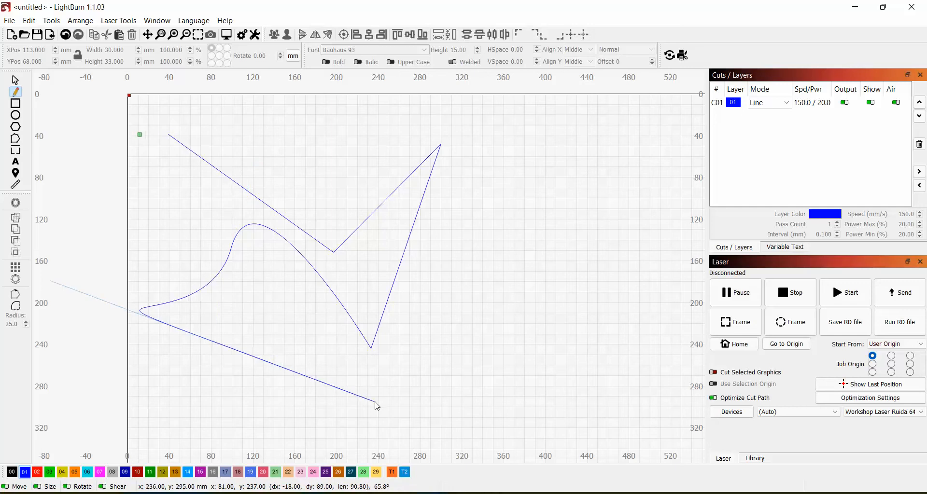
pyautogui.moveTo(373, 393); pyautogui.dragTo(476, 304)
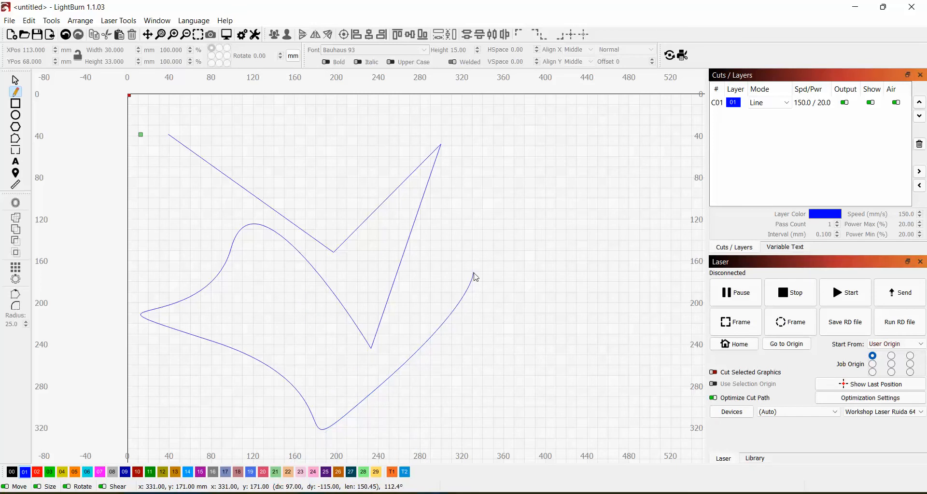
pyautogui.click(474, 273)
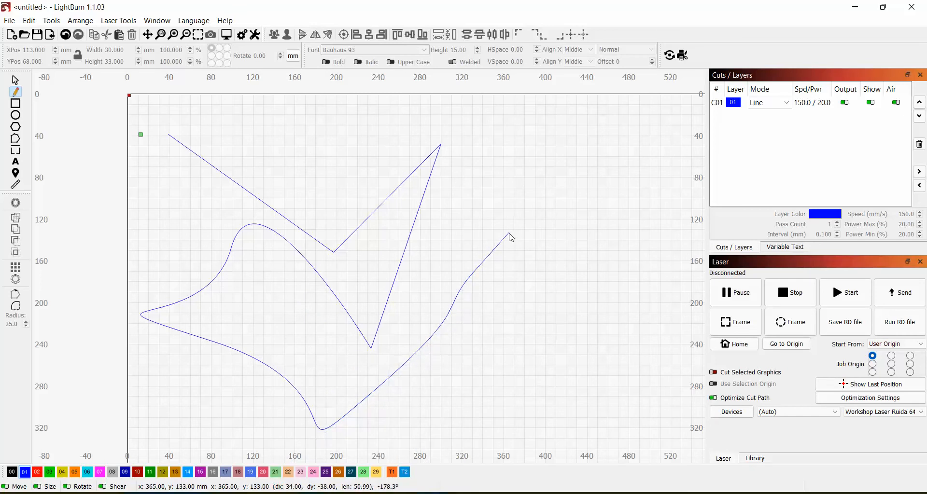
pyautogui.moveTo(510, 234); pyautogui.dragTo(551, 387)
pyautogui.click(551, 387)
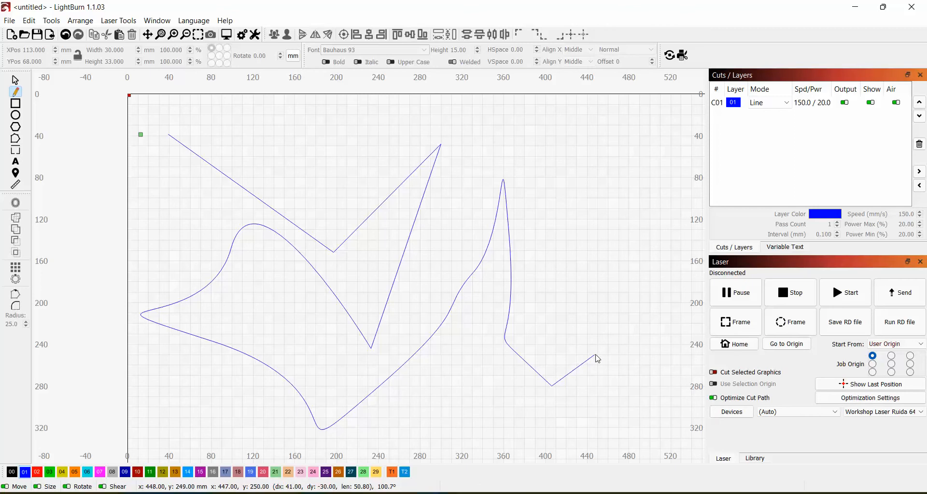
pyautogui.moveTo(597, 357); pyautogui.dragTo(579, 267)
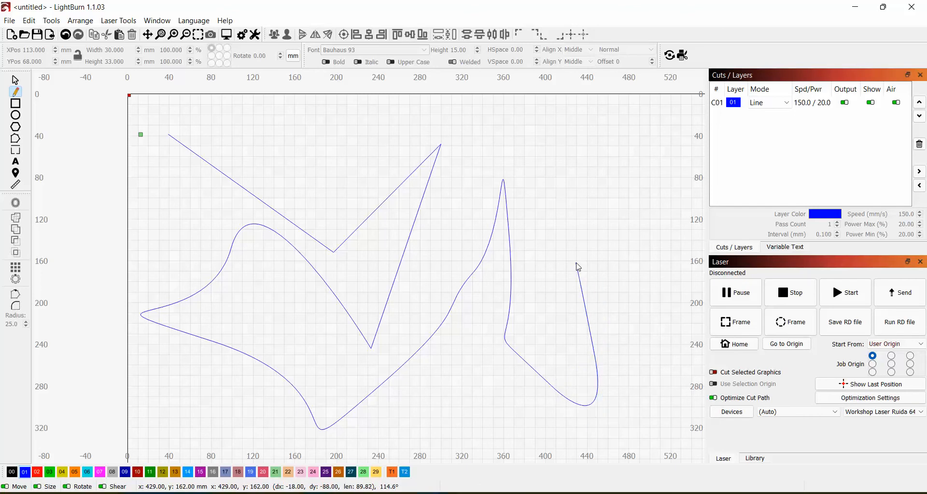
pyautogui.press('Escape')
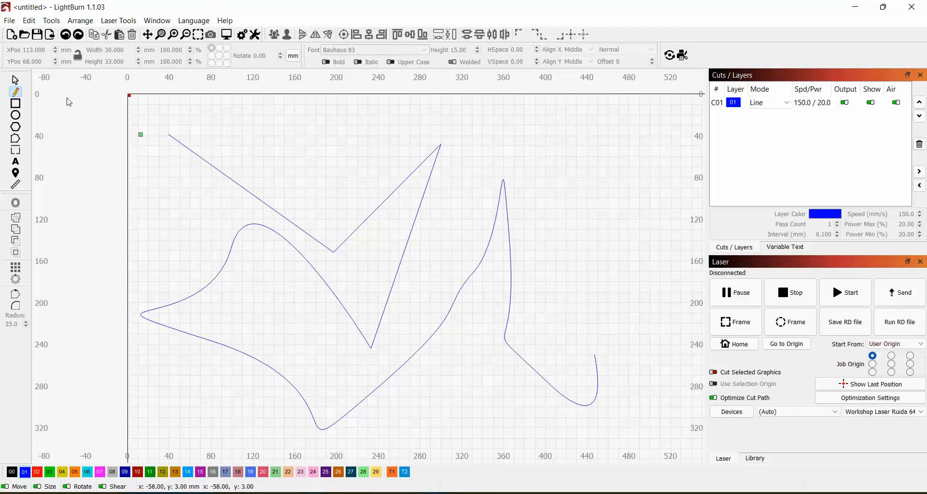
# Move the low node between the two upper straight segments to about X 185, Y 19 mm, and undo a trial deletion of the path.
pyautogui.click(17, 142)
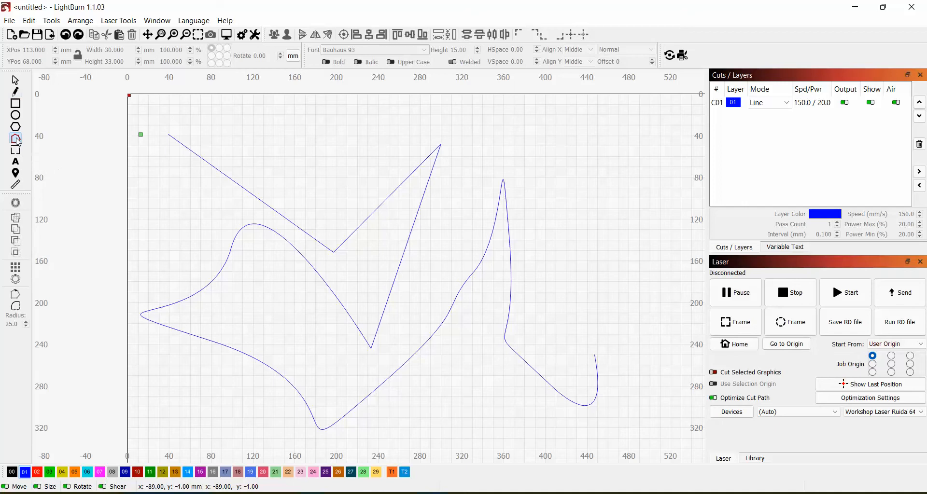
pyautogui.click(19, 82)
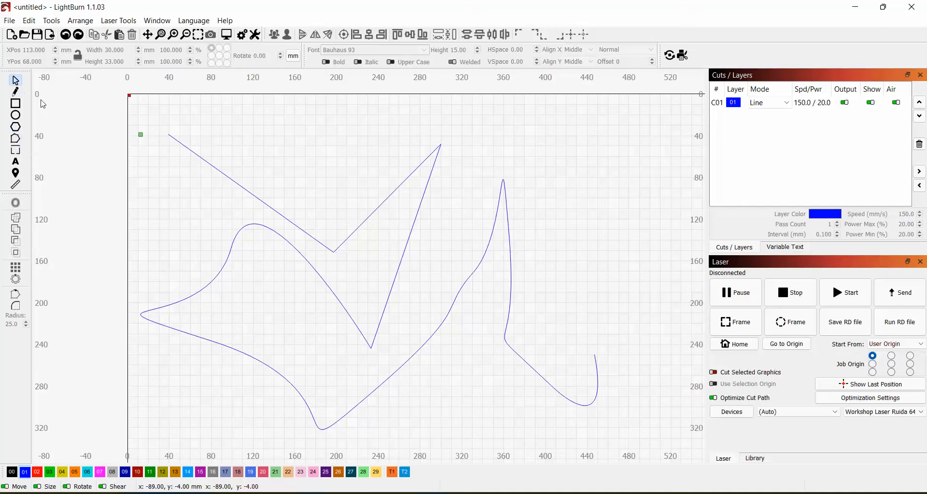
pyautogui.click(192, 153)
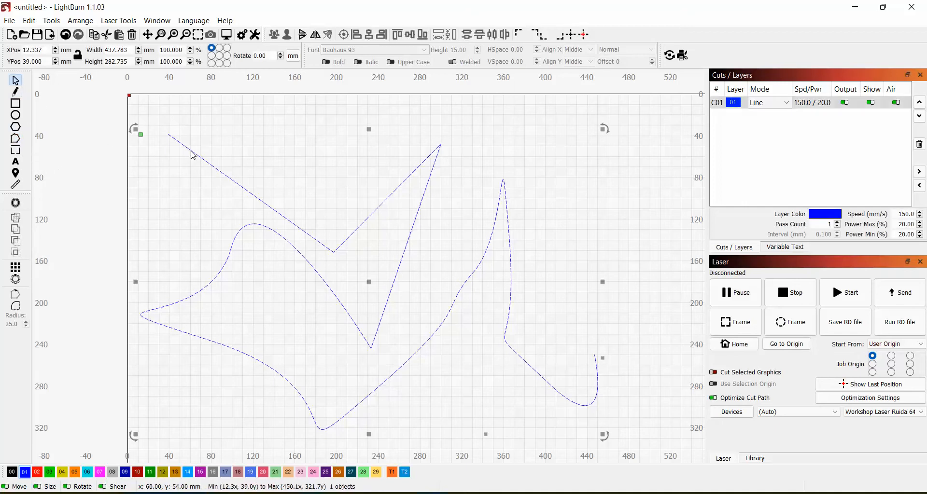
pyautogui.click(16, 140)
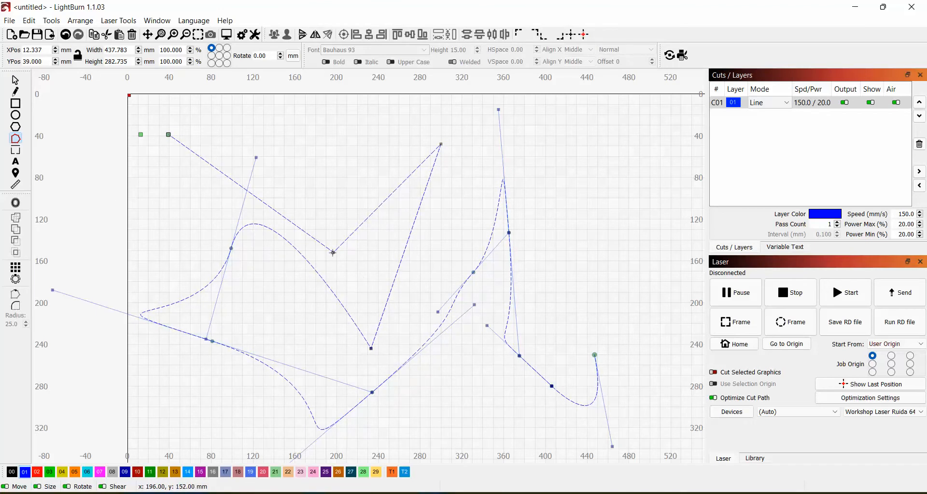
pyautogui.moveTo(333, 252); pyautogui.dragTo(370, 132)
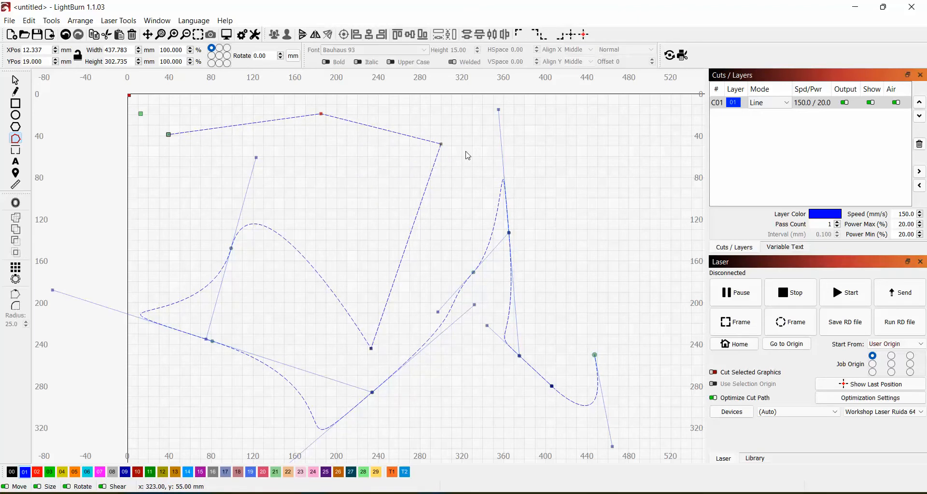
pyautogui.press('Delete')
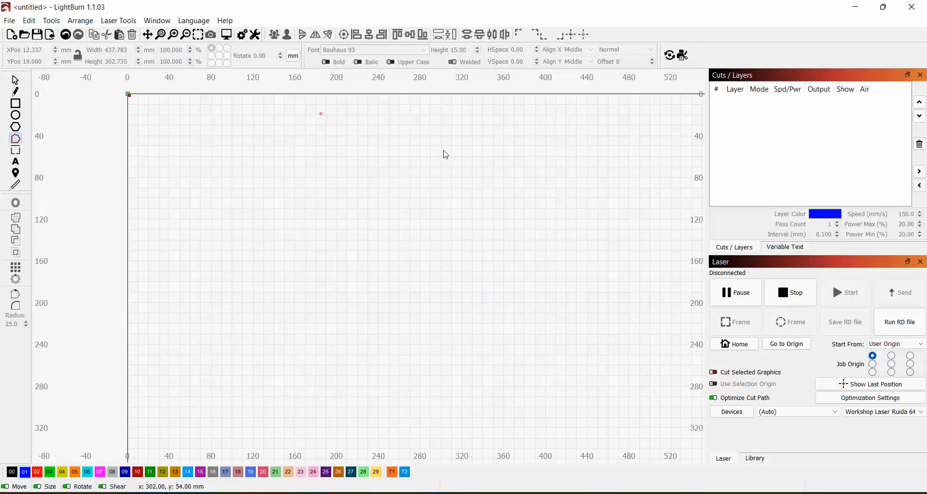
pyautogui.hotkey('ctrl', 'z')
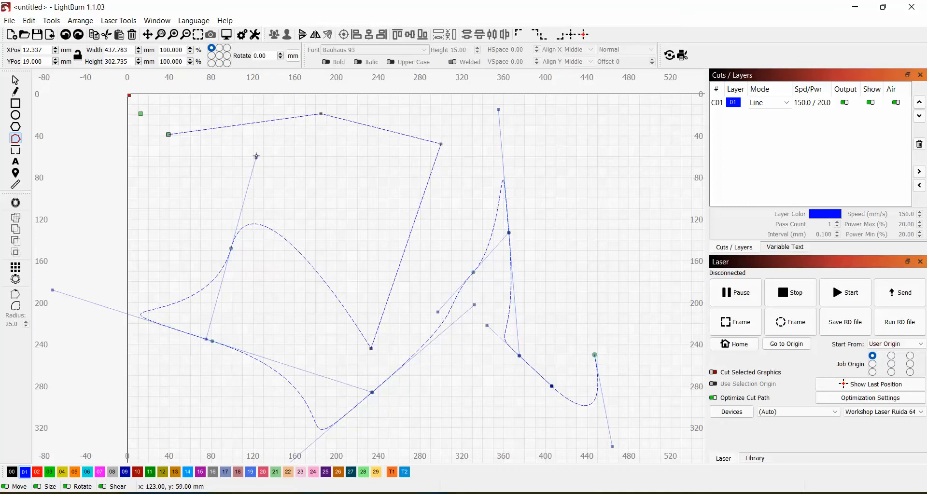
# Reshape the curve at the node near X 99, Y 148 mm with its handles, flattening the segment toward the lower corner.
pyautogui.moveTo(256, 155); pyautogui.dragTo(234, 249)
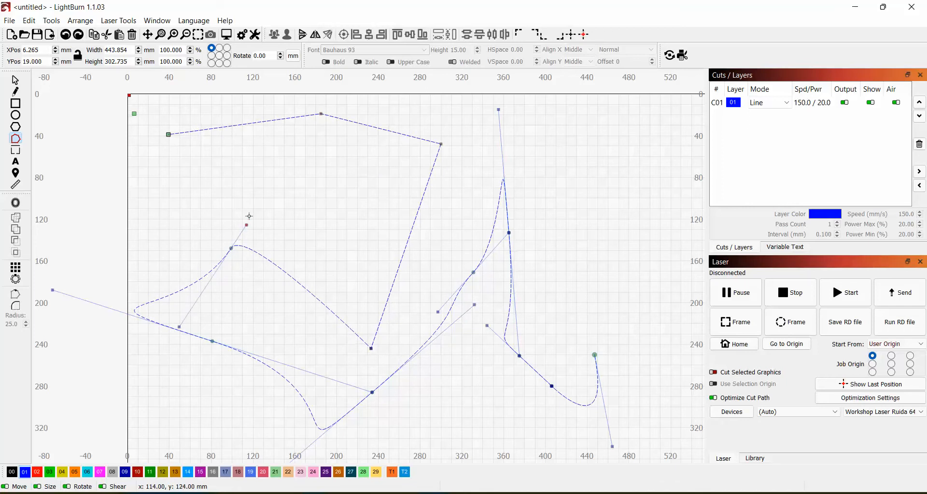
pyautogui.moveTo(247, 217); pyautogui.dragTo(275, 195)
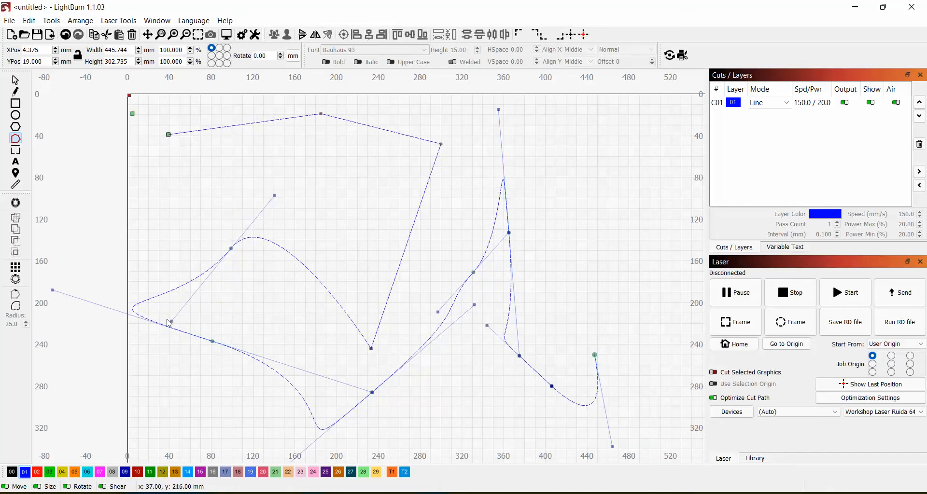
pyautogui.moveTo(170, 323); pyautogui.dragTo(231, 255)
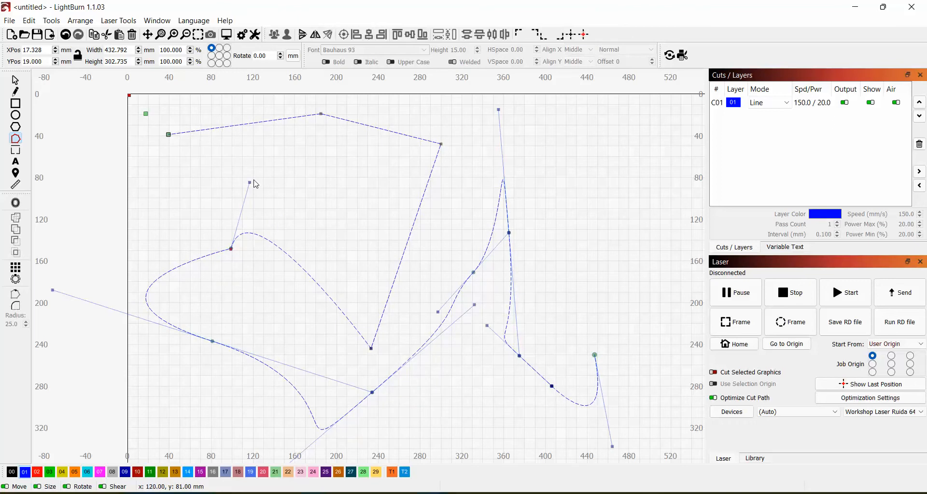
pyautogui.moveTo(249, 183); pyautogui.dragTo(236, 261)
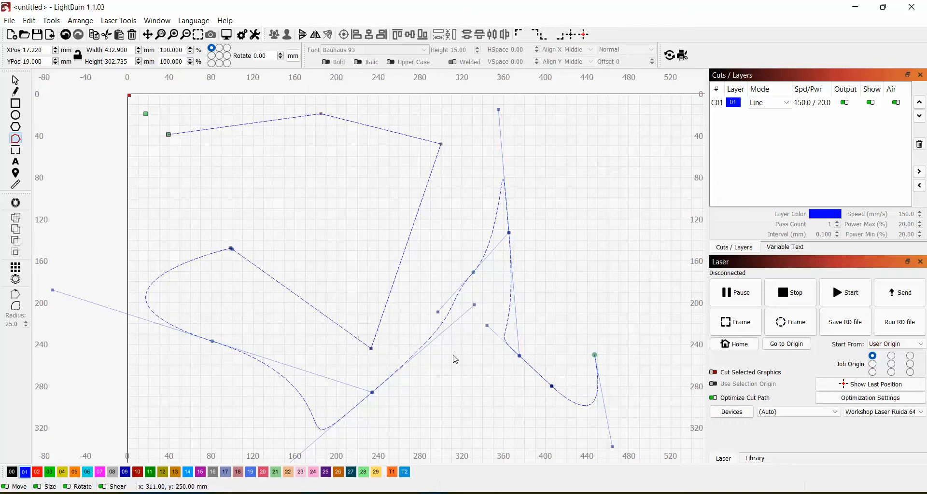
pyautogui.press('Escape')
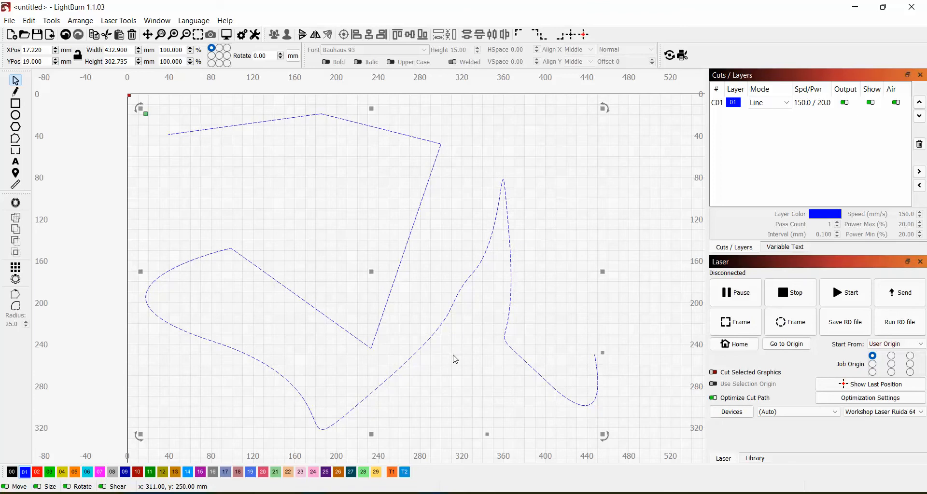
# Delete the whole path from the workspace.
pyautogui.click(456, 360)
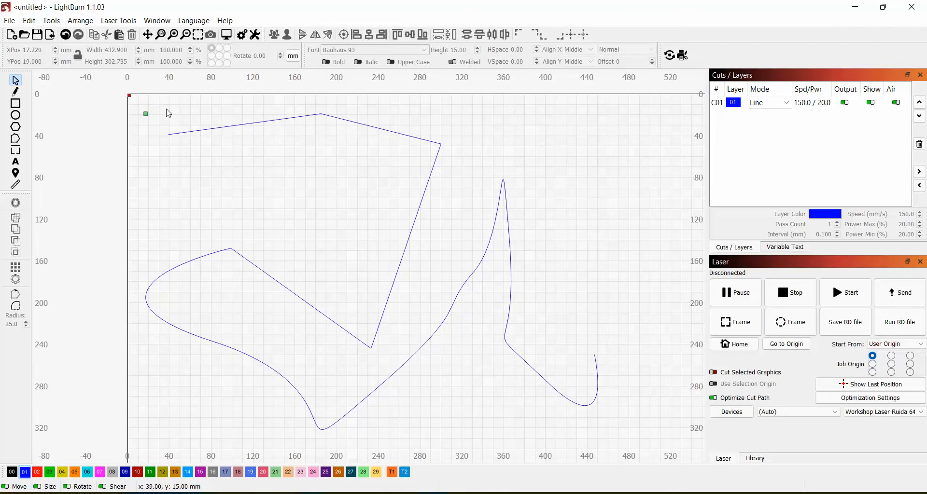
pyautogui.moveTo(136, 105); pyautogui.dragTo(646, 435)
pyautogui.press('Delete')
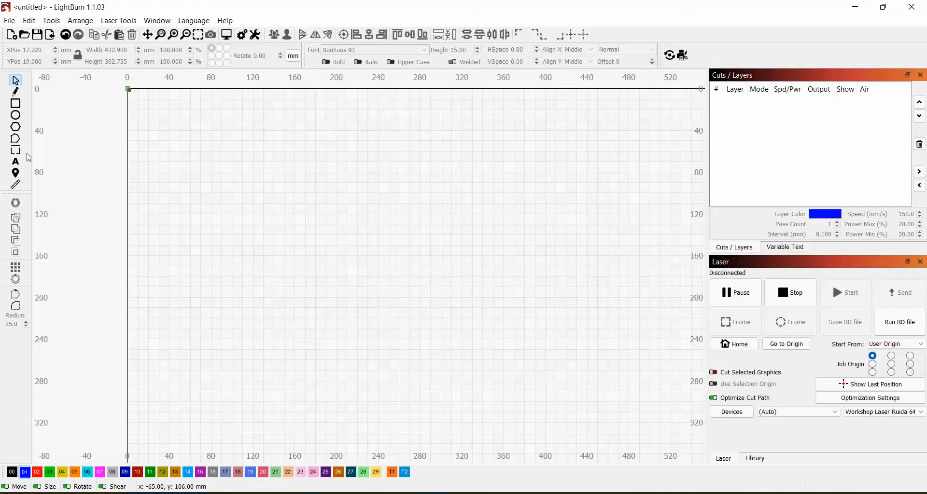
# Draw a rectangle about 94 mm wide and 90 mm high, starting at about X 28, Y 39 mm.
pyautogui.click(16, 104)
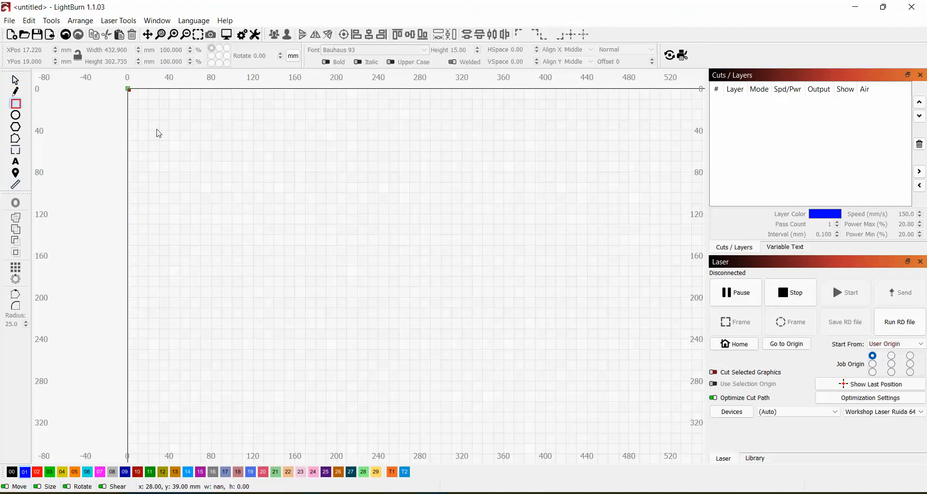
pyautogui.moveTo(157, 129); pyautogui.dragTo(256, 223)
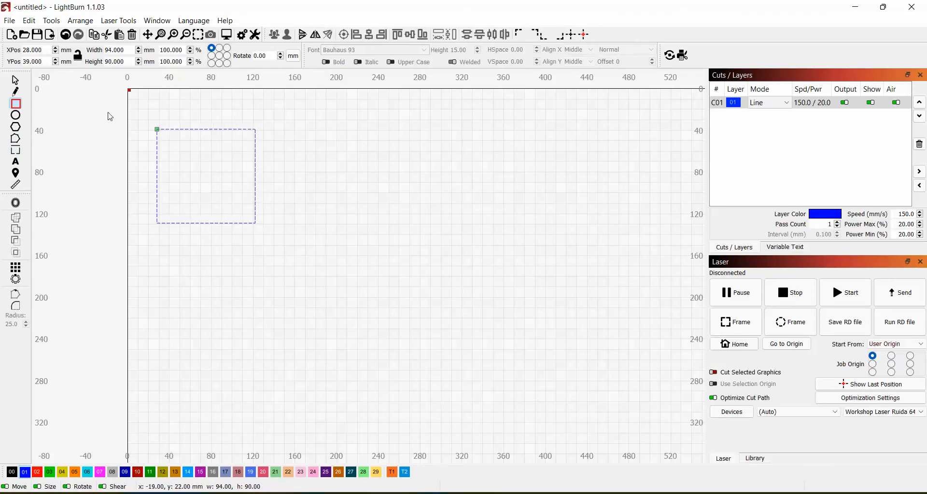
pyautogui.click(15, 81)
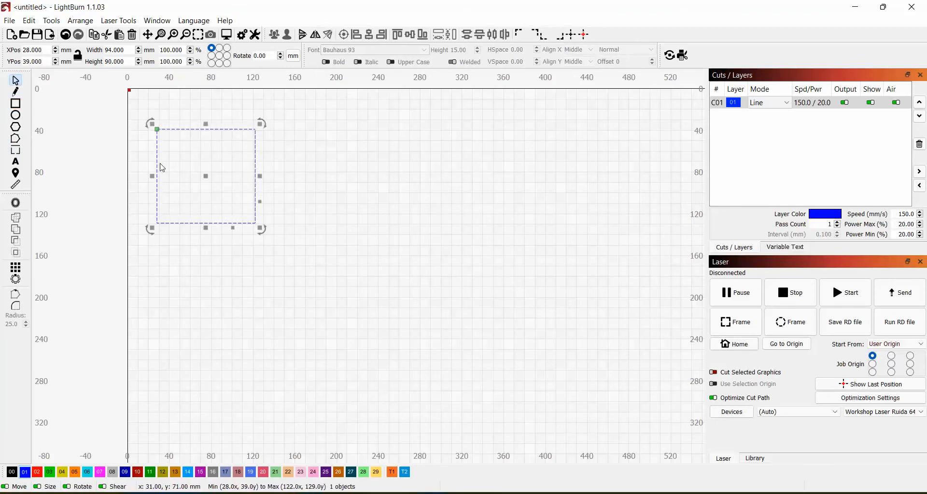
# Round the rectangle's lower-left corner with a 25 mm radius, its upper-left with 12 mm and its lower-right with a smaller one.
pyautogui.click(18, 308)
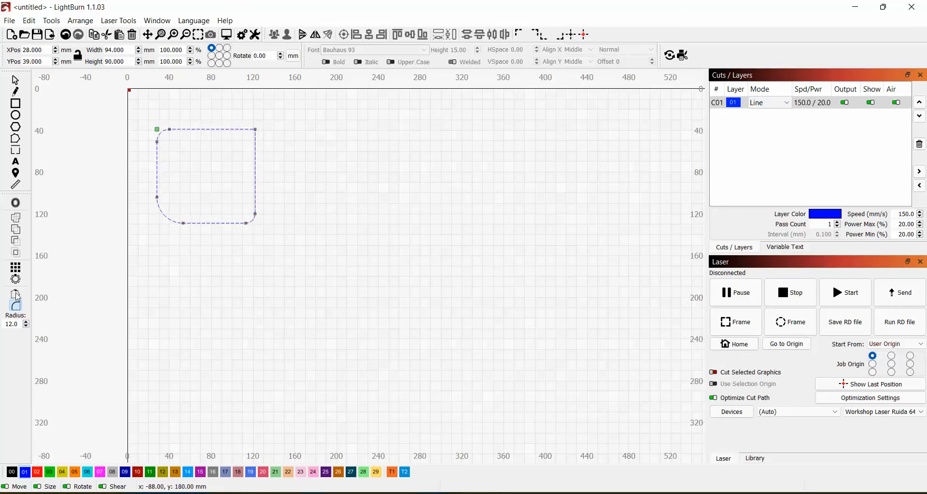
pyautogui.click(16, 81)
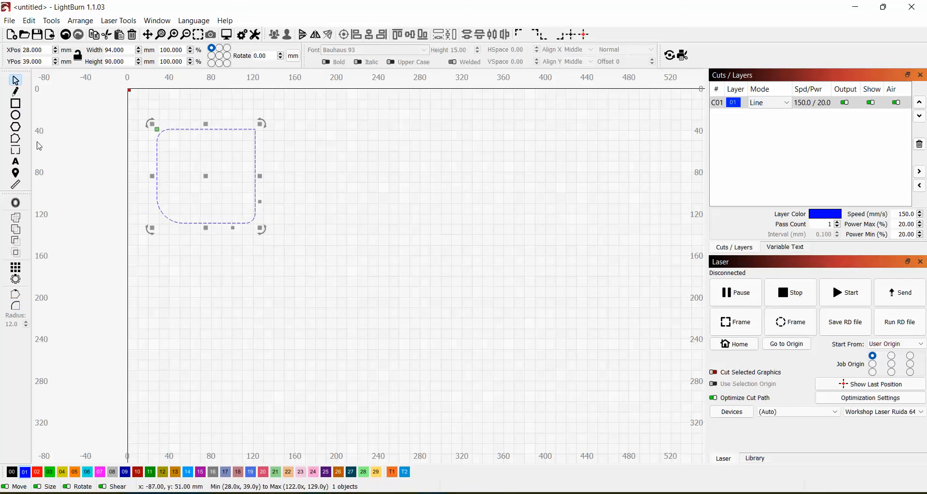
# Reshape the rectangle by moving the lower-left arc's end to about (45, 205), stretching the lower-right curve, and moving the top-right corner to (222, 31).
pyautogui.click(15, 139)
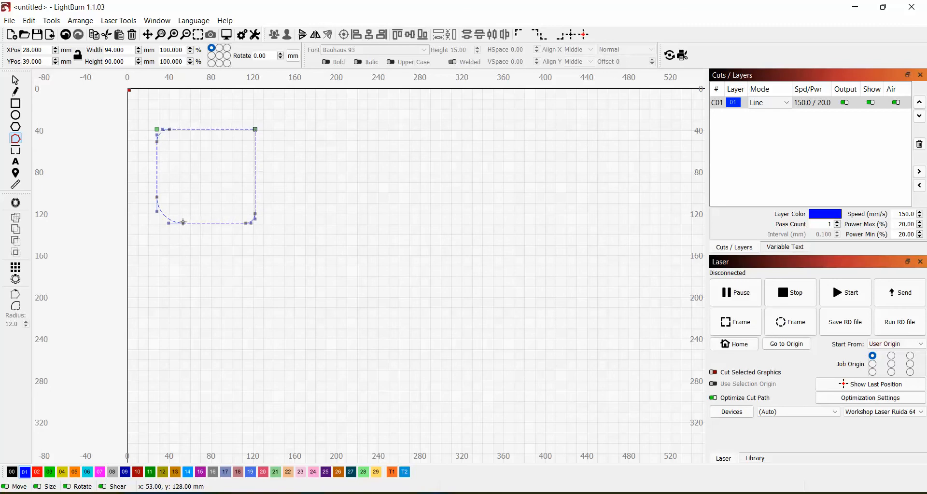
pyautogui.moveTo(184, 244); pyautogui.dragTo(176, 304)
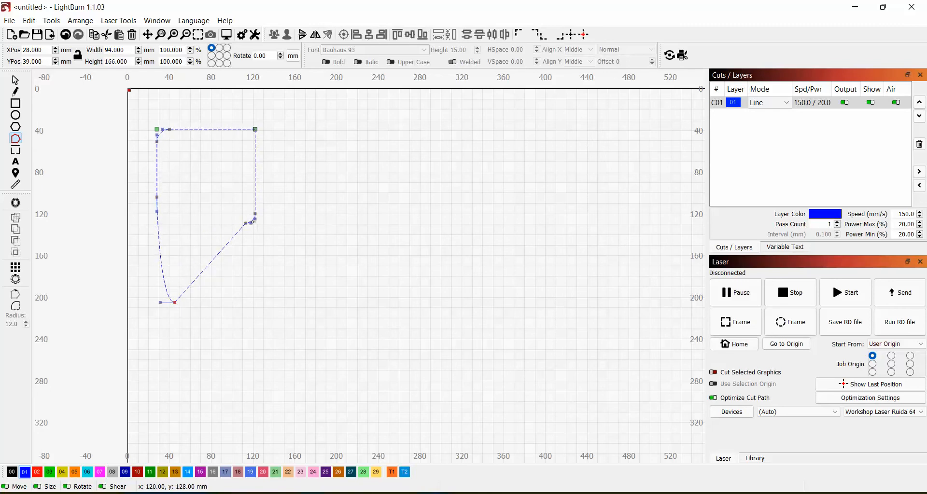
pyautogui.moveTo(253, 226); pyautogui.dragTo(304, 311)
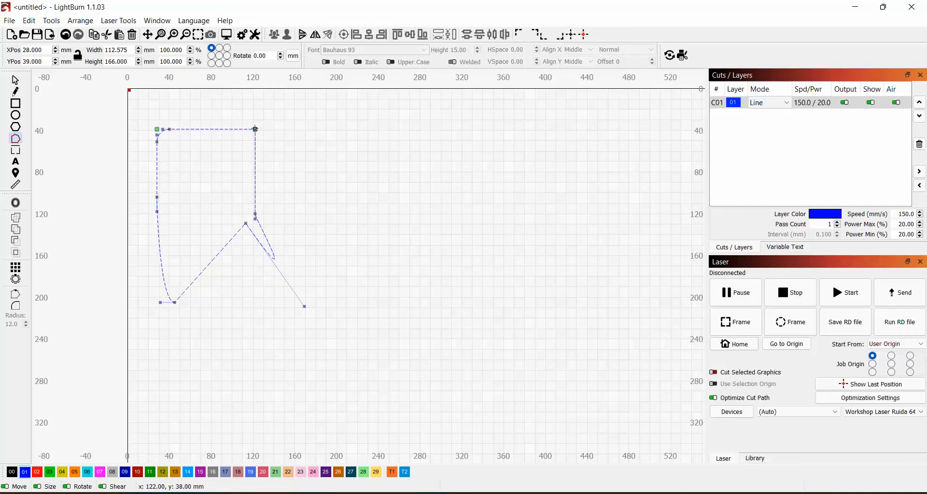
pyautogui.moveTo(274, 131); pyautogui.dragTo(361, 122)
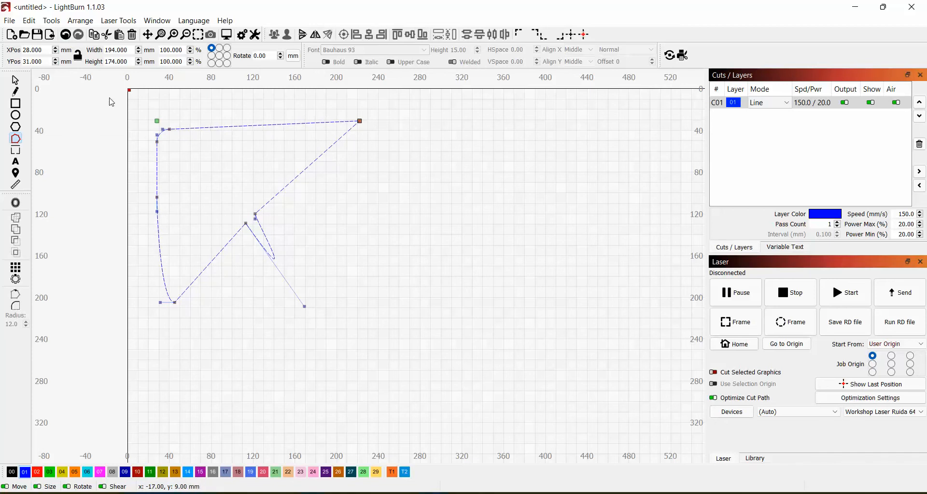
# Delete the reshaped rectangle from the workspace.
pyautogui.moveTo(102, 84); pyautogui.dragTo(475, 381)
pyautogui.click(15, 79)
pyautogui.moveTo(114, 85); pyautogui.dragTo(477, 406)
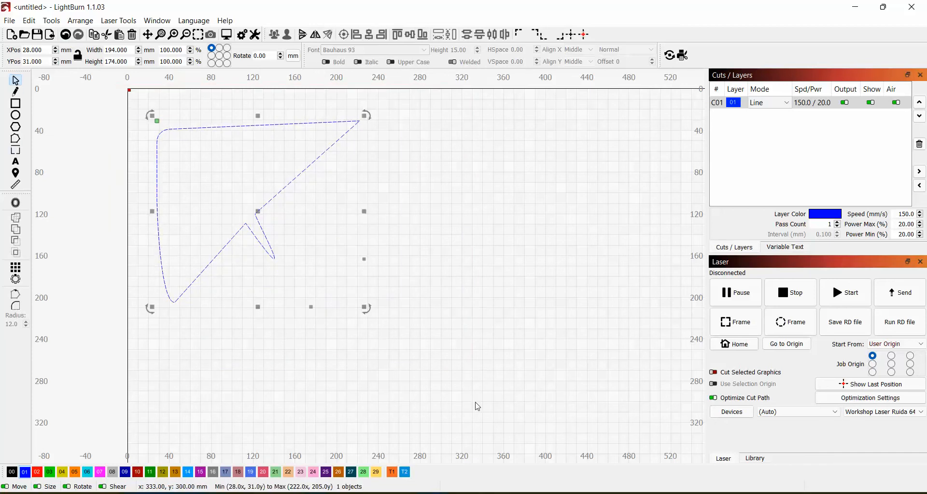
pyautogui.press('Delete')
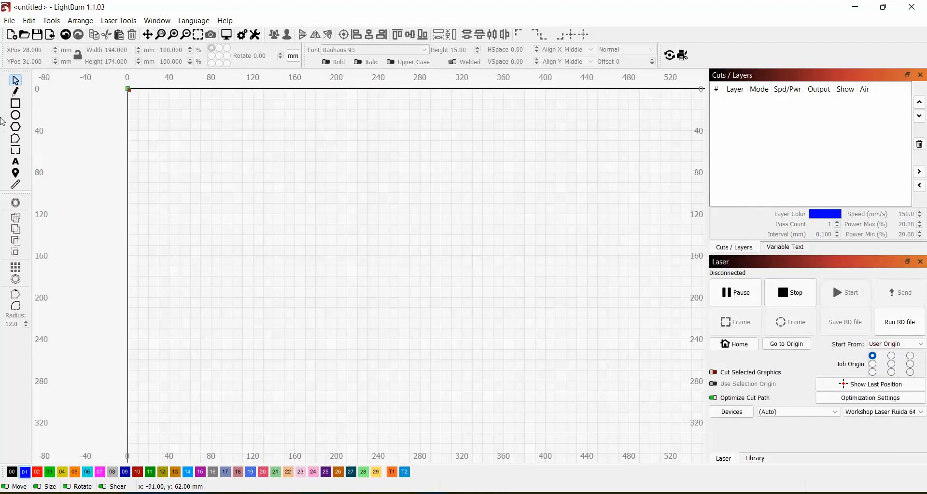
# Draw a rectangle about 99 mm wide and 93 mm high, and a hexagon about 68 by 38 mm overlapping its top edge.
pyautogui.click(16, 104)
pyautogui.moveTo(192, 158); pyautogui.dragTo(296, 256)
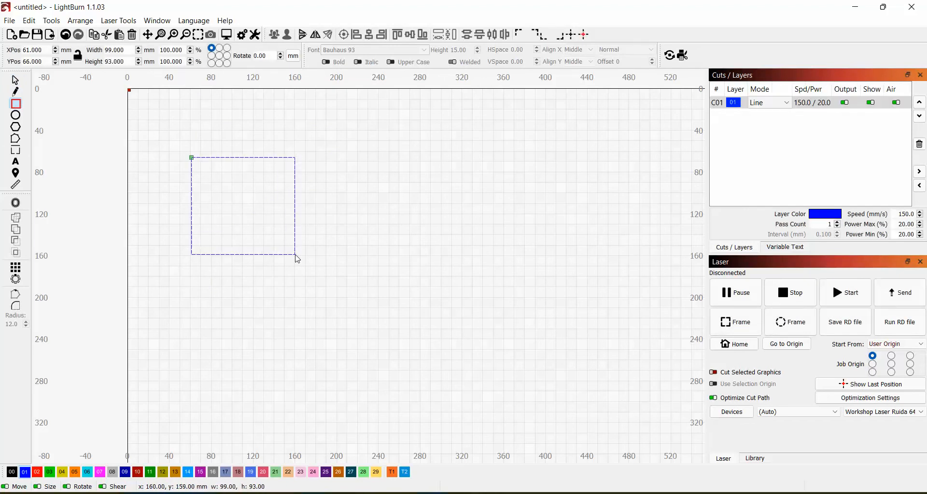
pyautogui.click(16, 128)
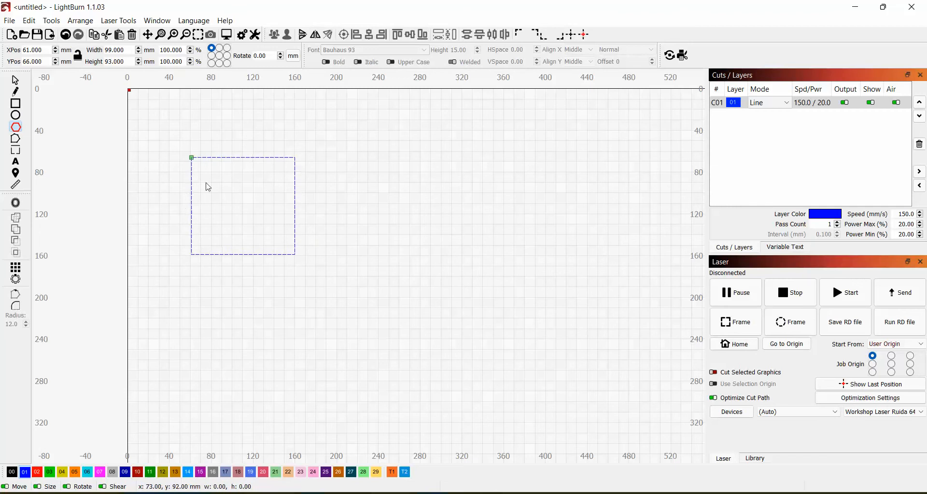
pyautogui.moveTo(213, 146); pyautogui.dragTo(232, 183)
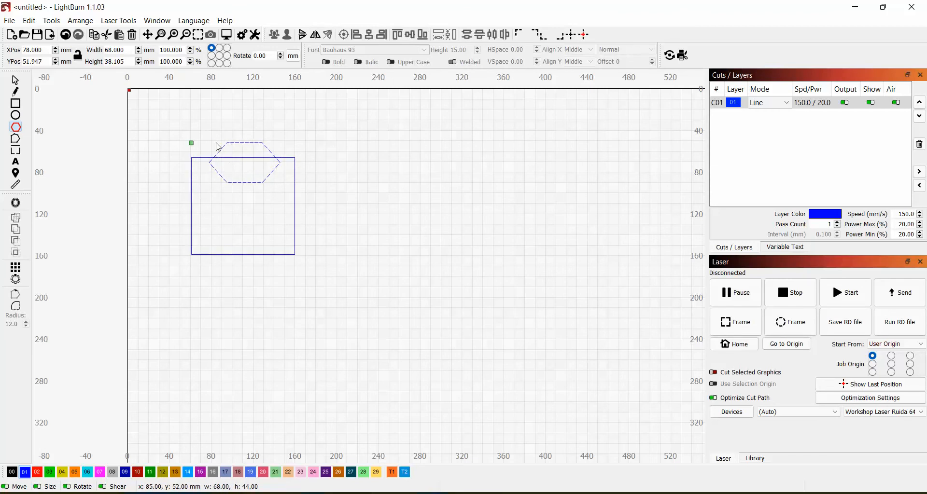
pyautogui.moveTo(172, 126); pyautogui.dragTo(318, 238)
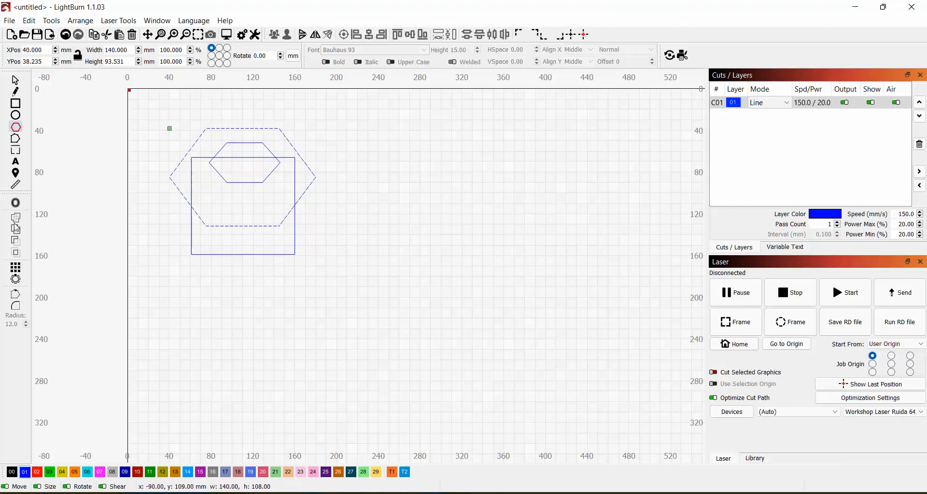
pyautogui.hotkey('ctrl', 'z')
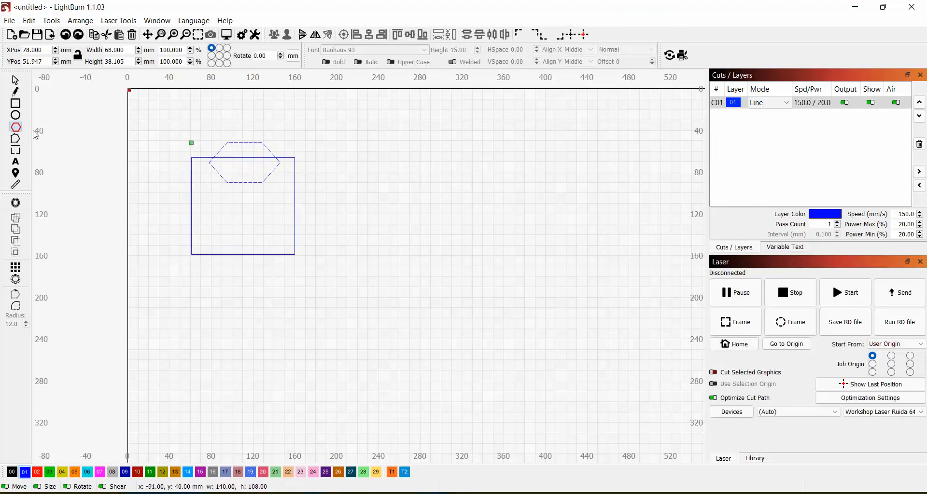
# Merge the rectangle and the hexagon into one outline with Boolean Union.
pyautogui.click(16, 81)
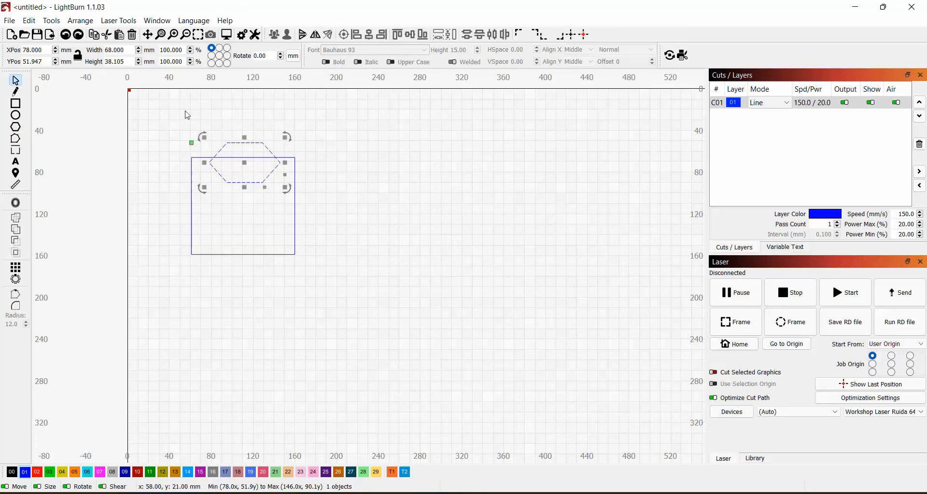
pyautogui.moveTo(182, 111); pyautogui.dragTo(315, 300)
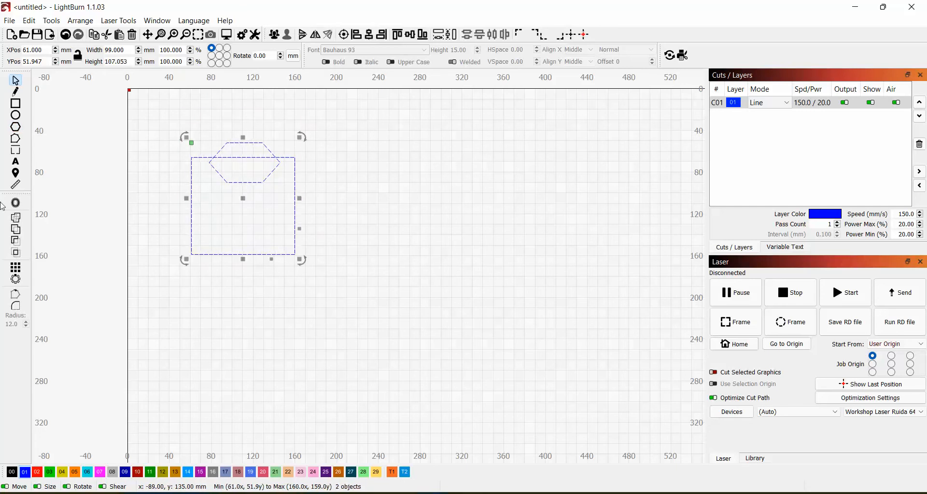
pyautogui.click(16, 230)
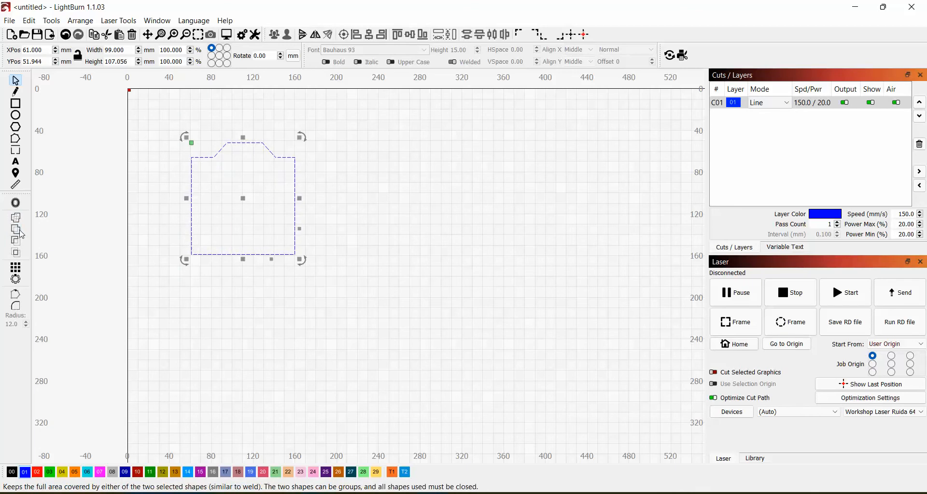
# Reshape the merged outline by moving its right inner node to about (129, 96) and its left inner node to about (95, 105).
pyautogui.click(19, 141)
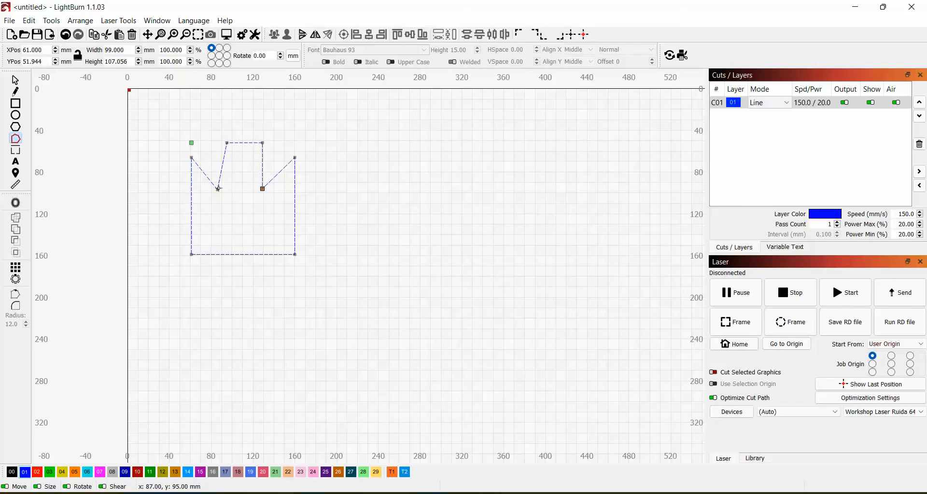
pyautogui.moveTo(221, 193); pyautogui.dragTo(223, 195)
pyautogui.moveTo(227, 194)
pyautogui.mouseDown()
pyautogui.moveTo(252, 186)
pyautogui.moveTo(227, 182)
pyautogui.moveTo(232, 199)
pyautogui.mouseUp()
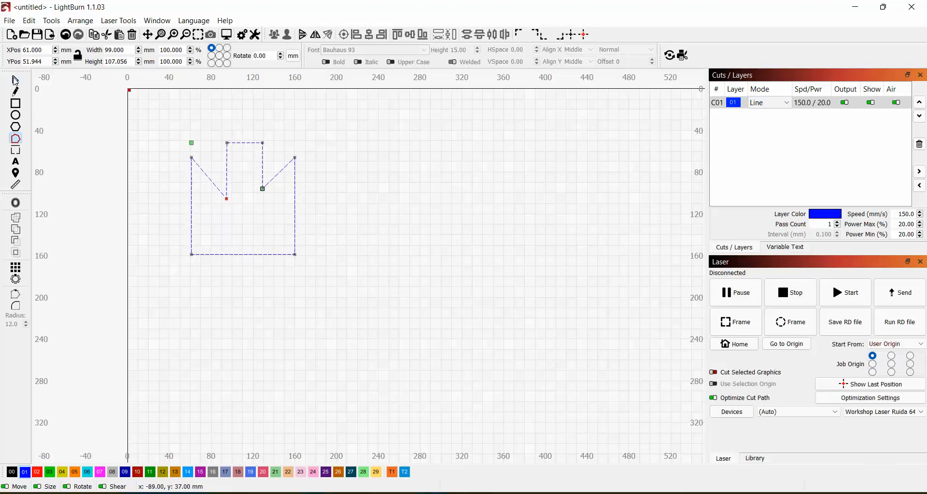
# Delete the node-edited merged shape from the workspace.
pyautogui.click(16, 81)
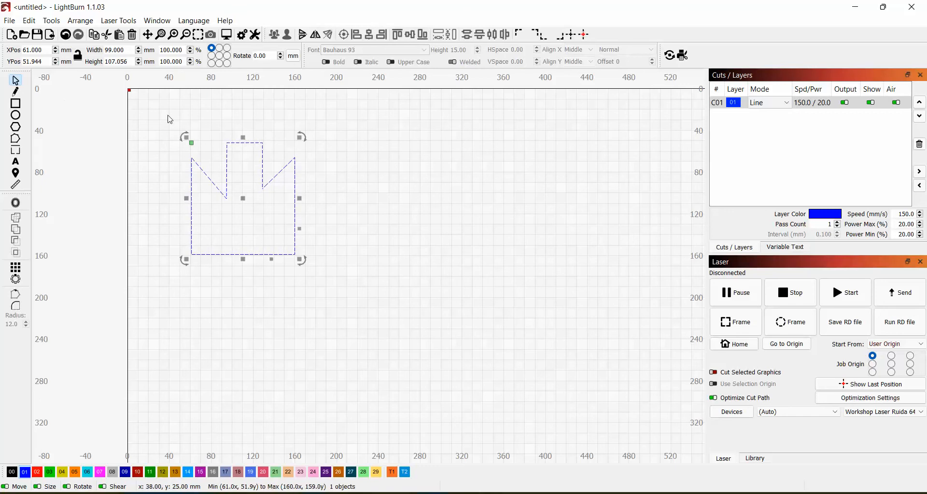
pyautogui.moveTo(168, 101); pyautogui.dragTo(373, 341)
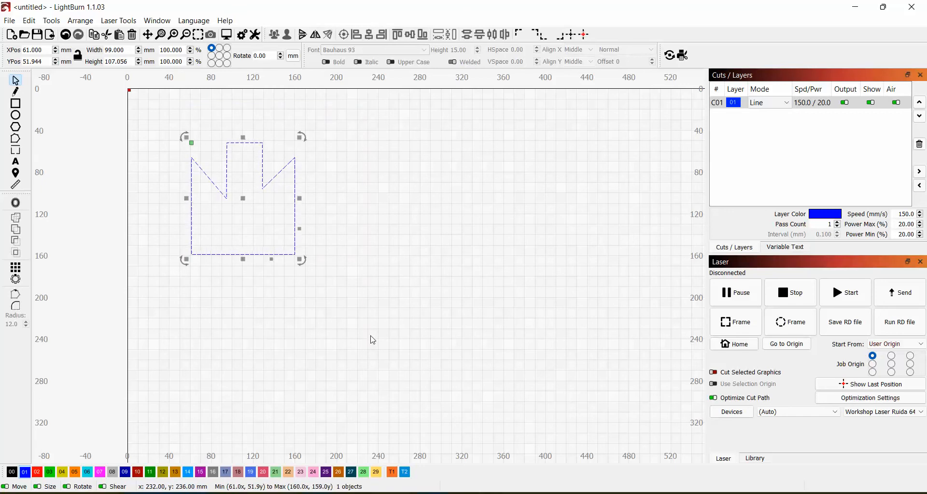
pyautogui.press('Delete')
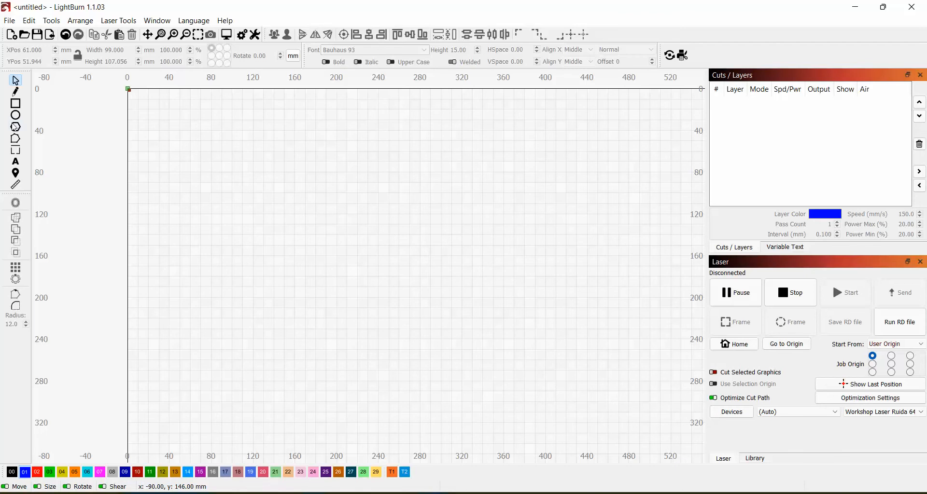
# Draw a rectangle about 67 mm wide and 69 mm high, starting at about X 42, Y 43 mm.
pyautogui.click(17, 130)
pyautogui.click(16, 104)
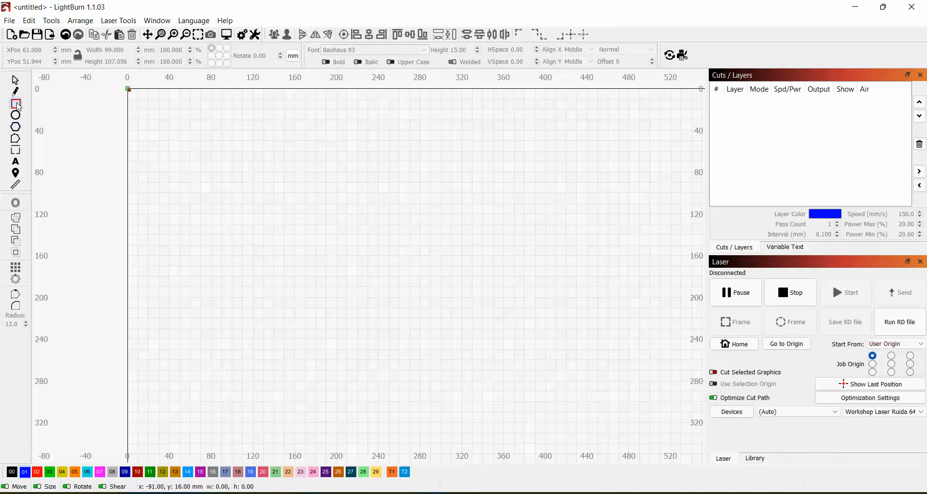
pyautogui.moveTo(172, 134); pyautogui.dragTo(242, 210)
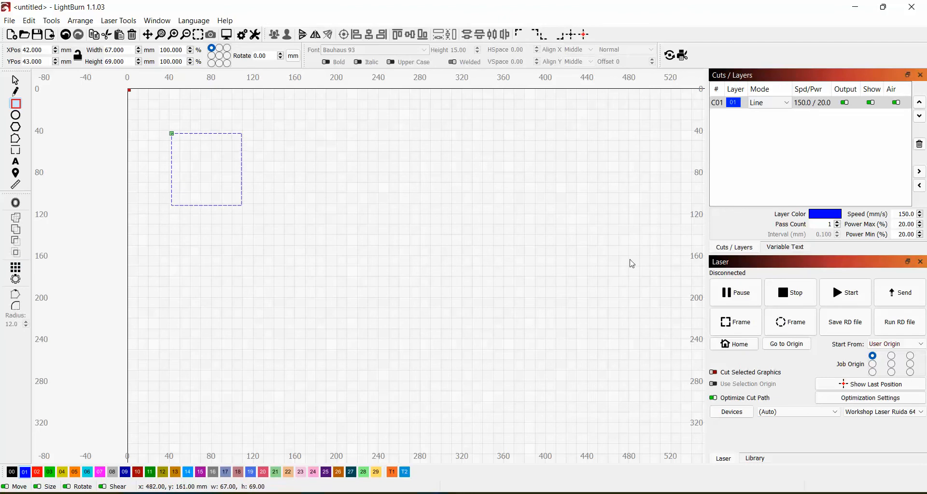
# Set up a grid array of the rectangle with 4 columns and 3 rows.
pyautogui.click(16, 273)
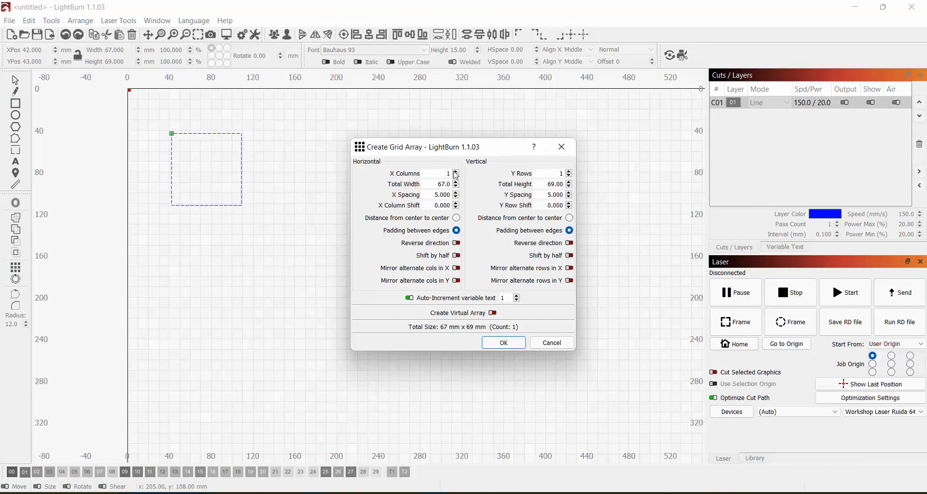
pyautogui.click(456, 172)
pyautogui.click(456, 172)
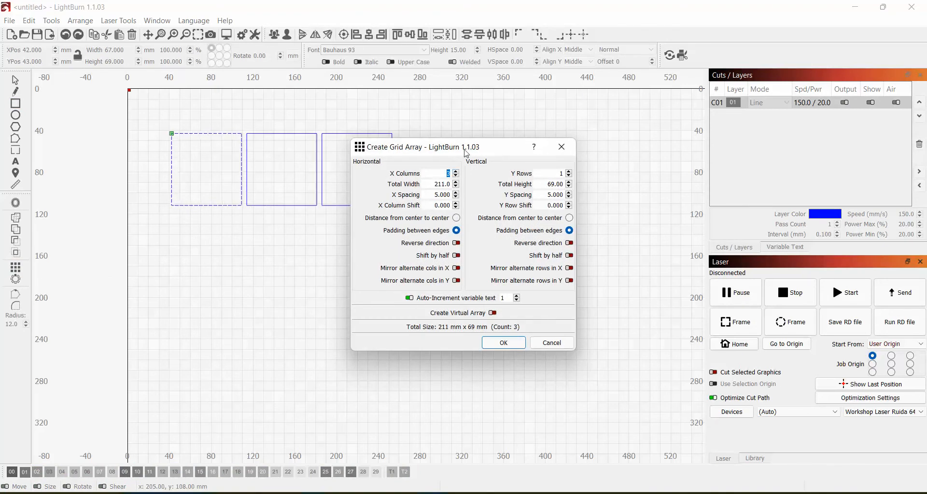
pyautogui.moveTo(467, 153); pyautogui.dragTo(574, 146)
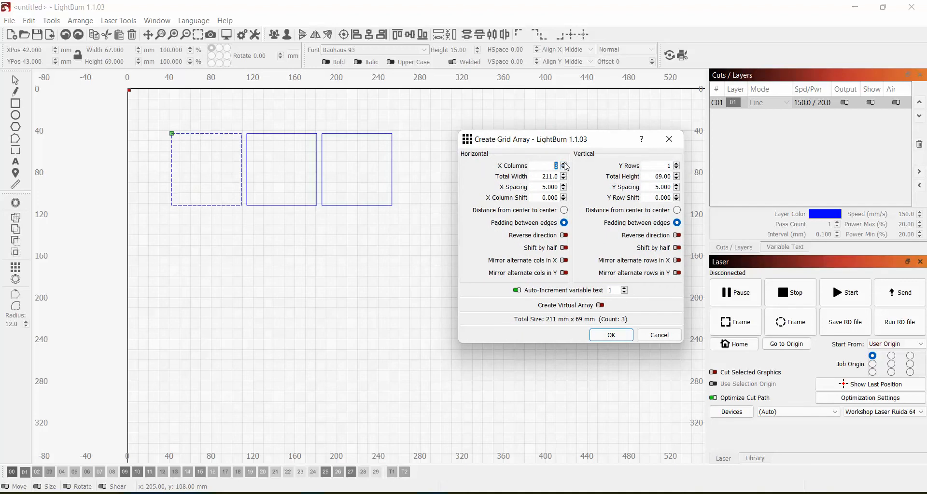
pyautogui.click(564, 164)
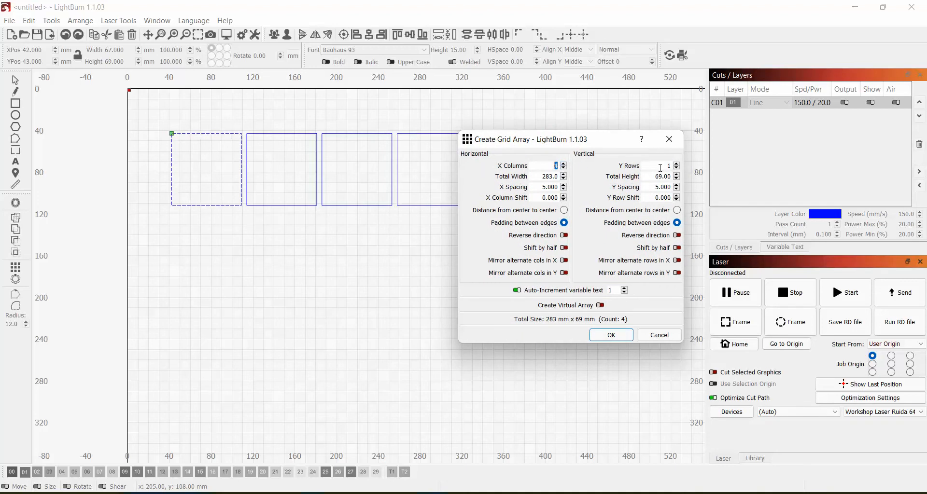
pyautogui.moveTo(645, 139); pyautogui.dragTo(688, 140)
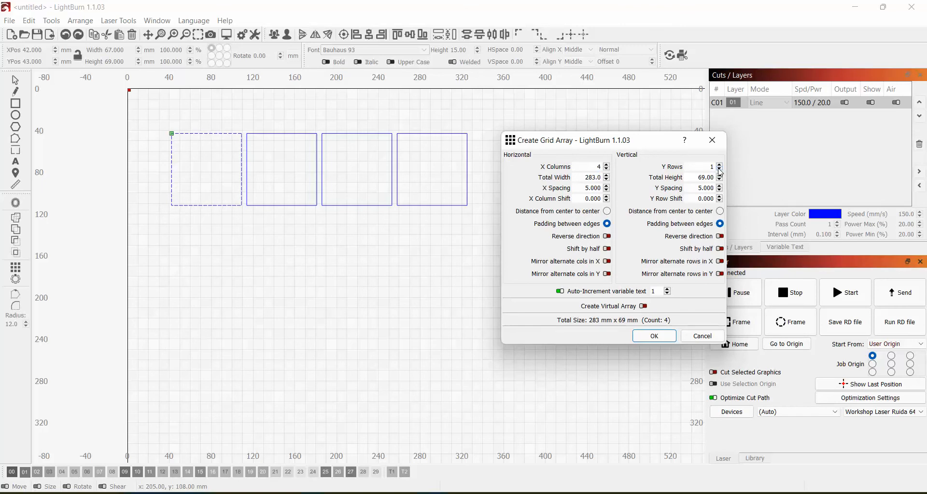
pyautogui.click(721, 165)
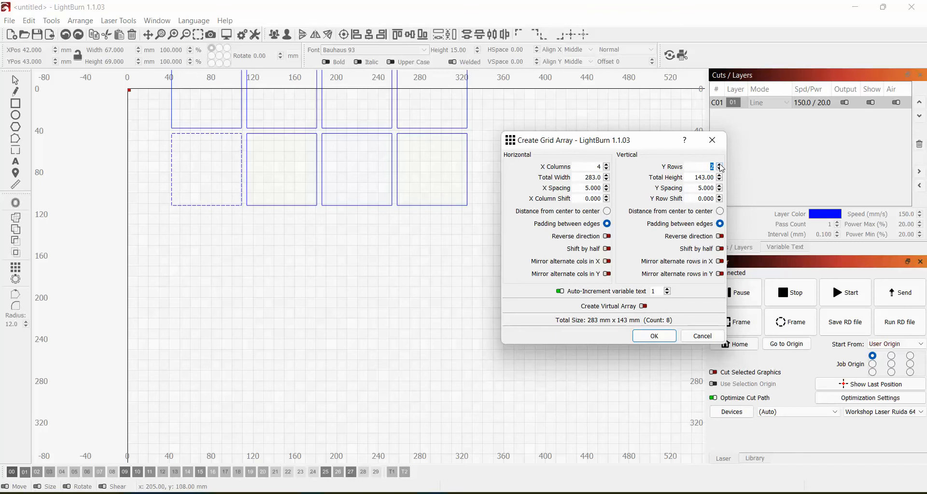
pyautogui.click(720, 165)
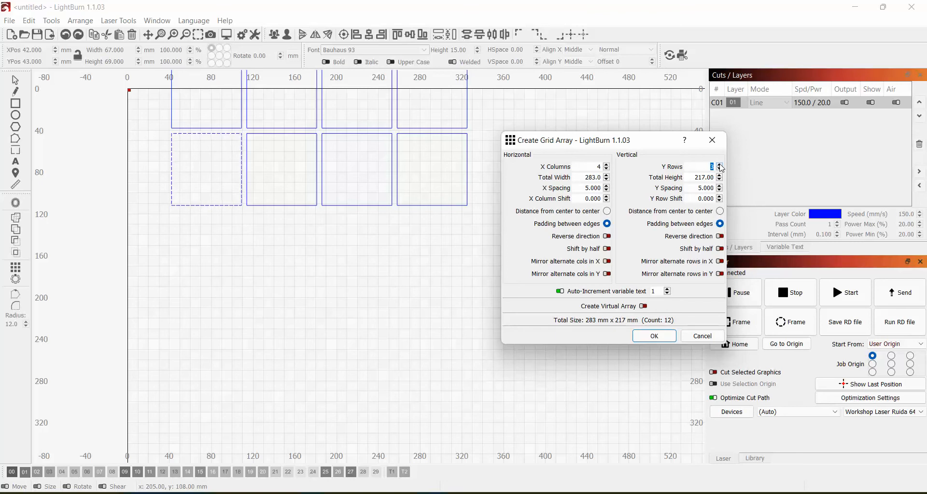
# Set the array's X spacing to 3 mm and Y spacing to 2 mm, and create the grid.
pyautogui.click(609, 192)
pyautogui.click(608, 191)
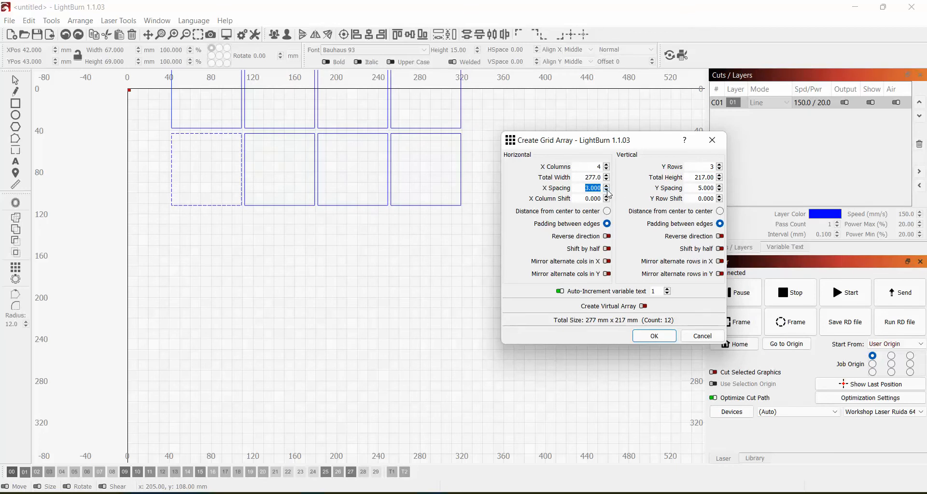
pyautogui.click(721, 191)
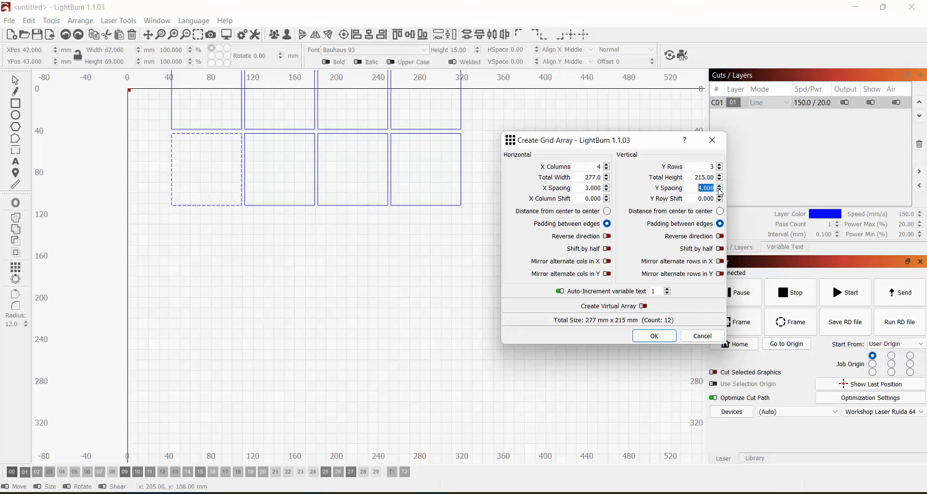
pyautogui.click(721, 191)
pyautogui.click(721, 191)
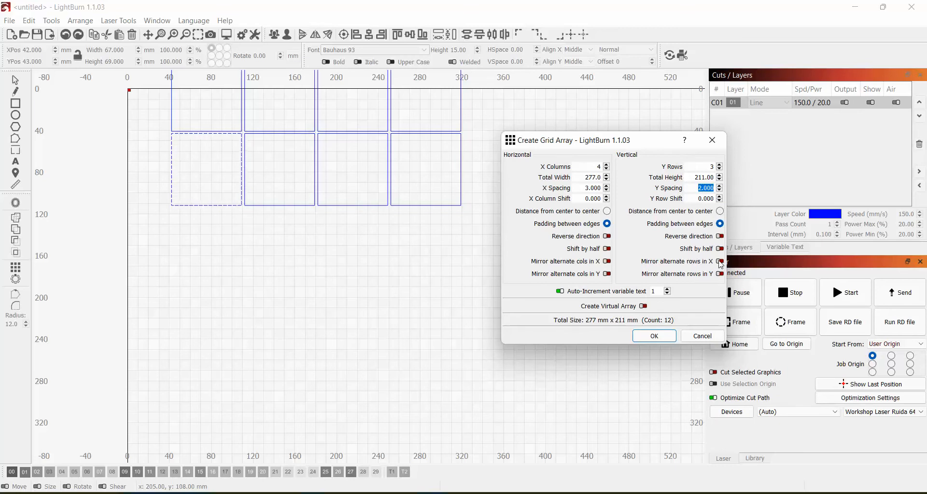
pyautogui.click(721, 263)
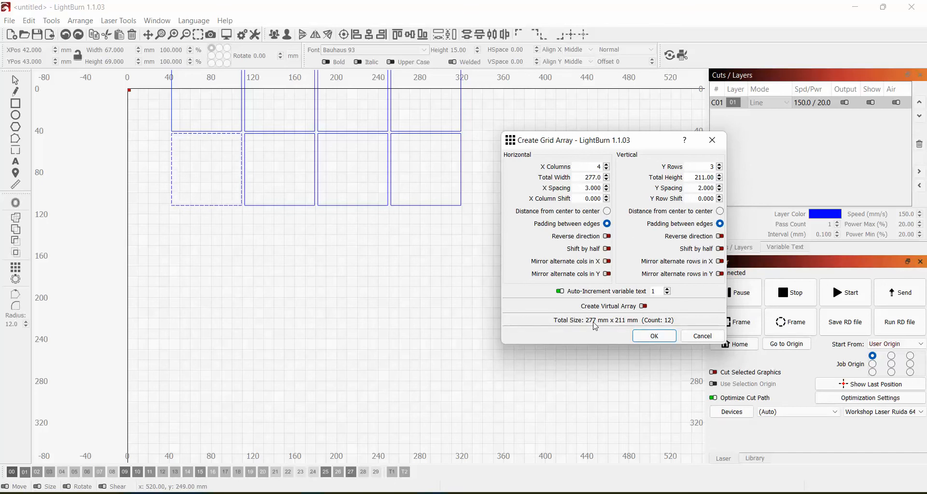
pyautogui.click(664, 339)
# Move the entire grid of rectangles inside the work area, with its upper-left corner at about X 109.5, Y 102.5 mm.
pyautogui.hotkey('ctrl', 'r')
pyautogui.scroll(-2, 529, 251)
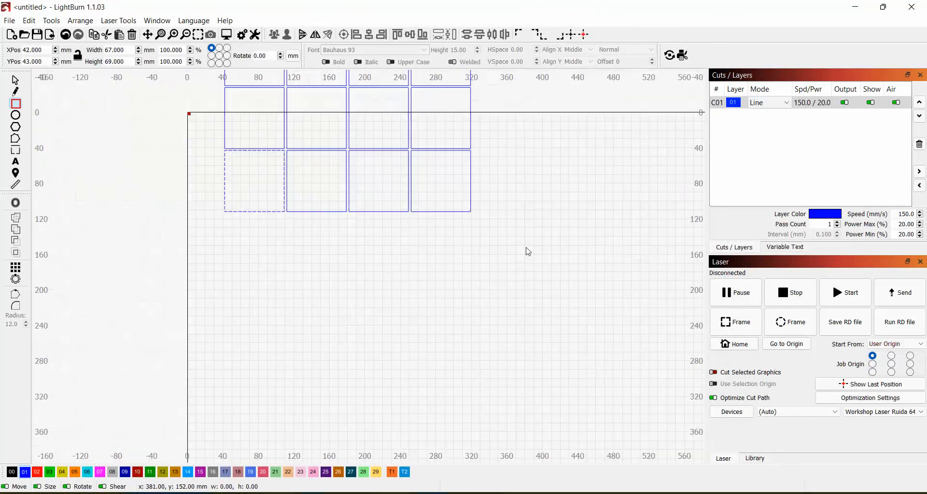
pyautogui.scroll(-2, 528, 250)
pyautogui.scroll(-1, 546, 202)
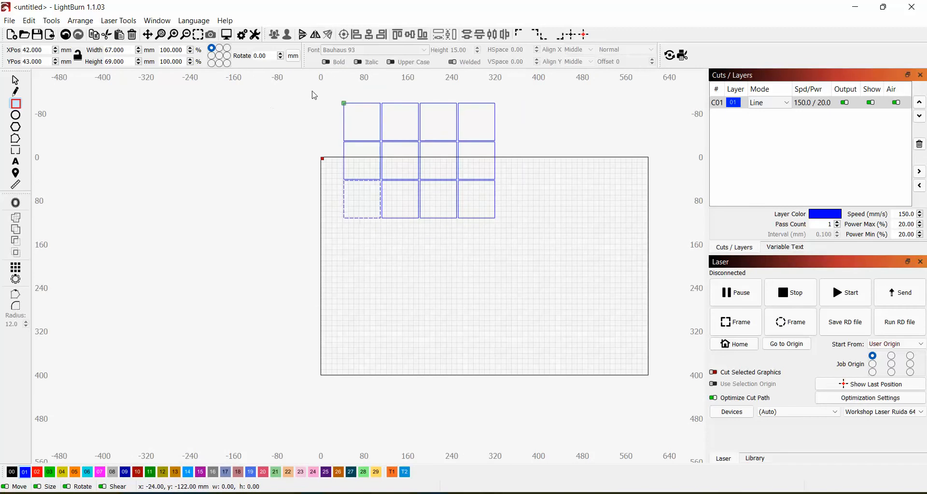
pyautogui.moveTo(325, 90); pyautogui.dragTo(539, 253)
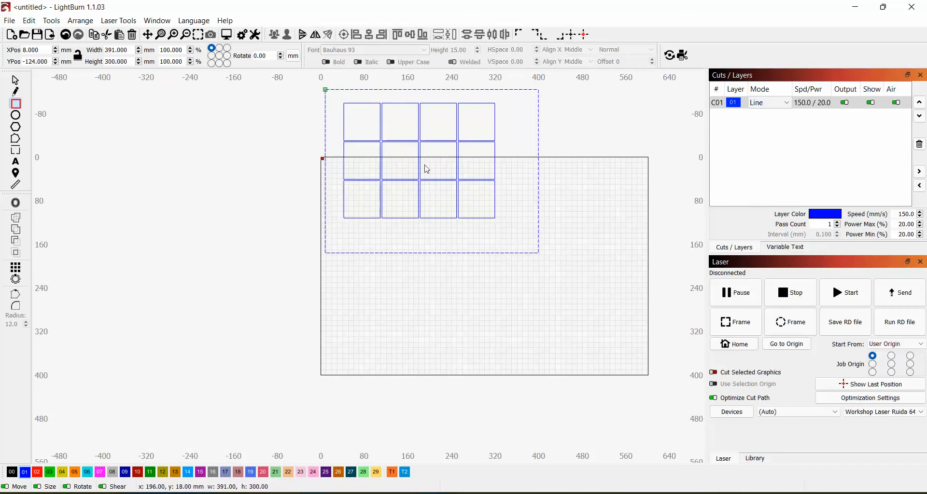
pyautogui.click(16, 81)
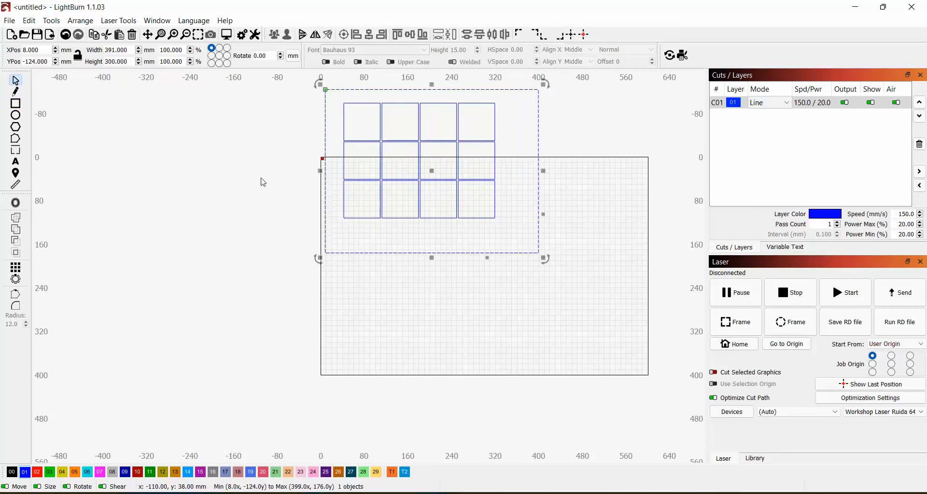
pyautogui.hotkey('ctrl', 'z')
pyautogui.moveTo(303, 80); pyautogui.dragTo(570, 263)
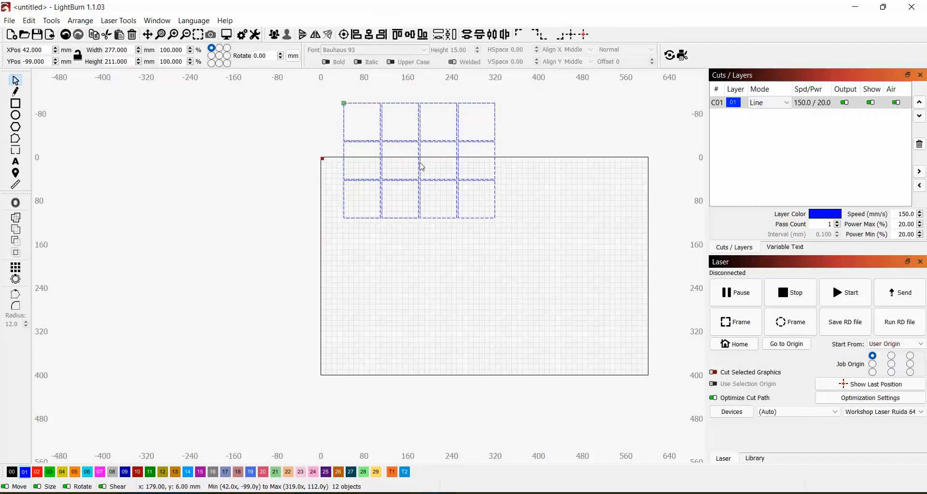
pyautogui.moveTo(423, 166); pyautogui.dragTo(461, 276)
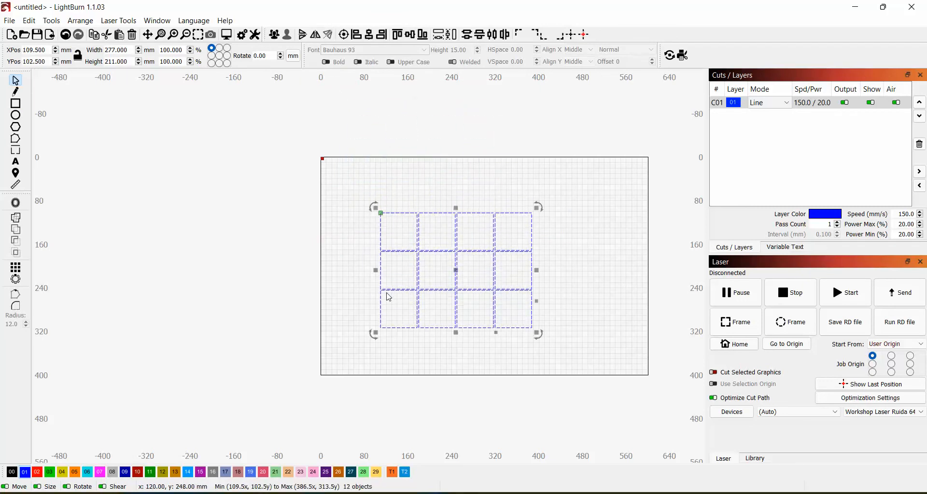
pyautogui.scroll(3, 471, 315)
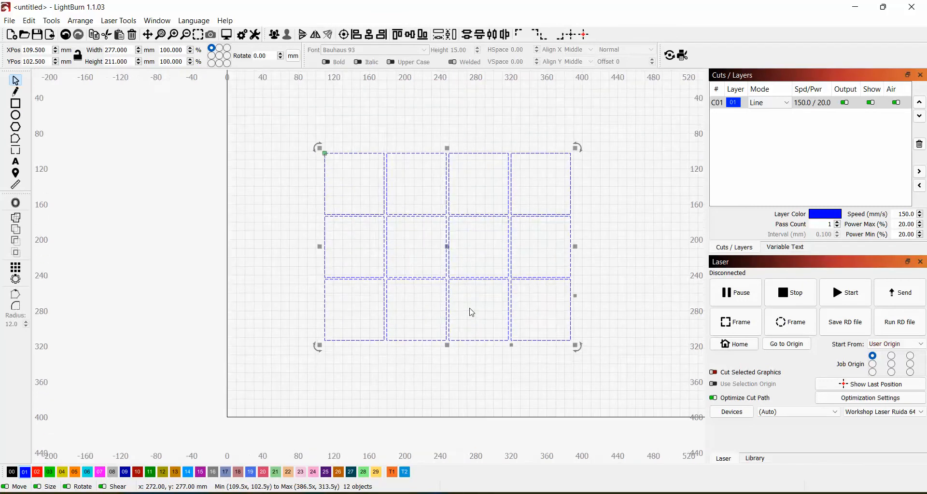
# Move the grid's upper-left rectangle slightly left and up on its own, and undo the move.
pyautogui.scroll(1, 472, 313)
pyautogui.click(646, 210)
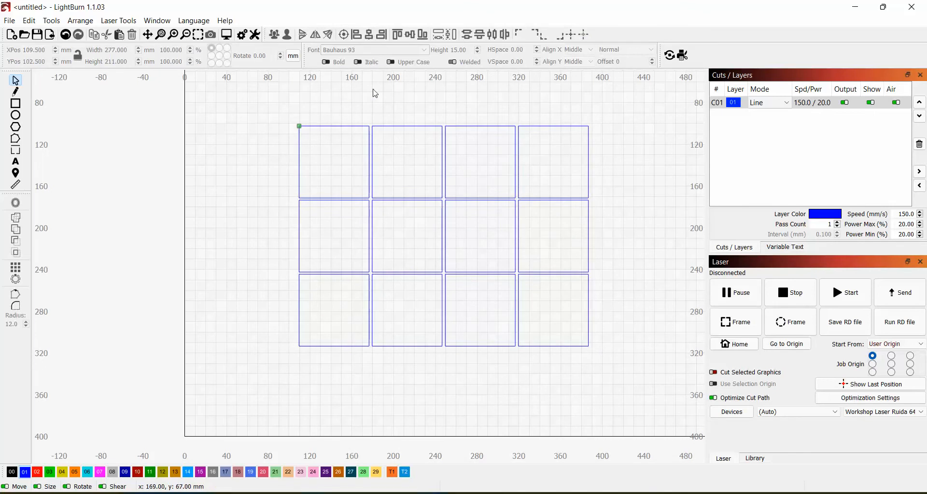
pyautogui.click(371, 193)
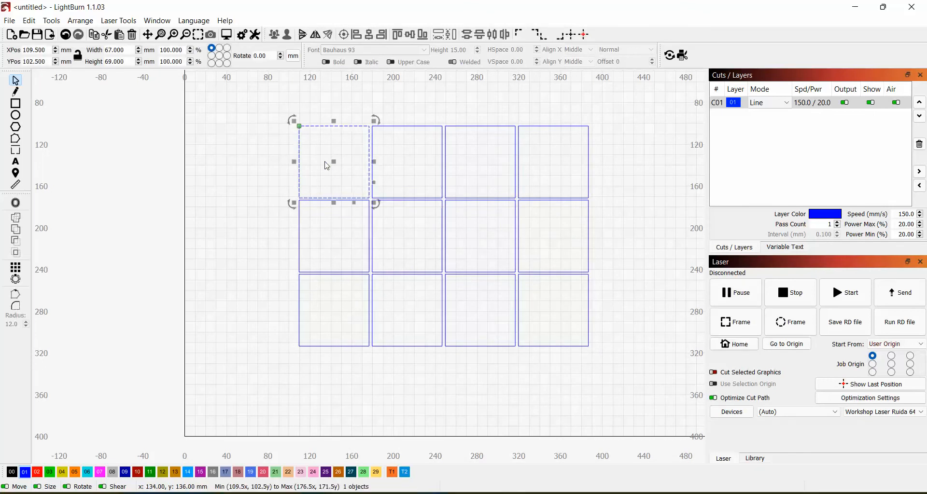
pyautogui.moveTo(336, 162); pyautogui.dragTo(313, 161)
pyautogui.hotkey('ctrl', 'z')
pyautogui.hotkey('ctrl', 'z')
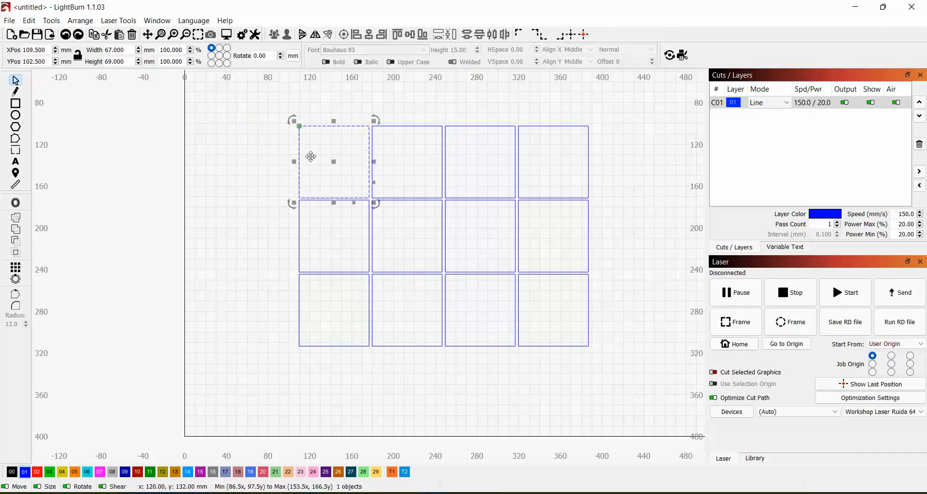
# Select the four rectangles in the grid's upper row and group them.
pyautogui.keyDown('shift'); pyautogui.click(413, 128); pyautogui.keyUp('shift')
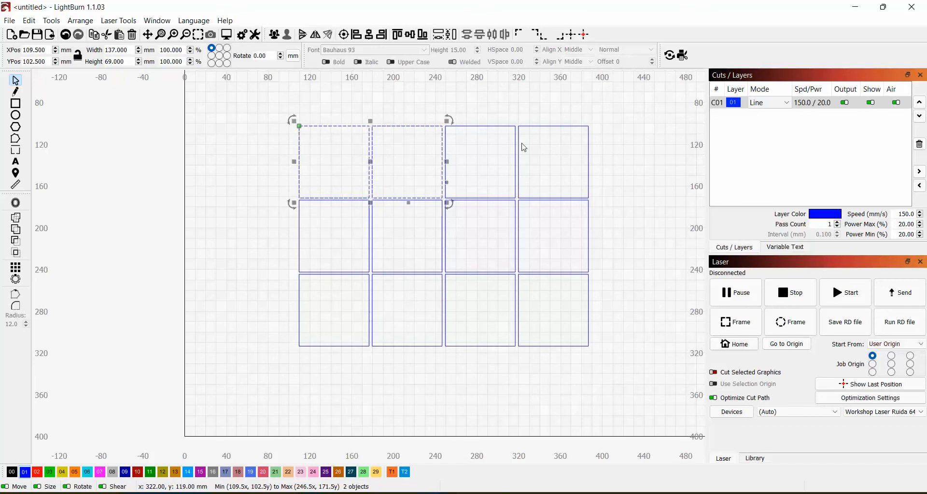
pyautogui.keyDown('shift'); pyautogui.click(508, 127); pyautogui.keyUp('shift')
pyautogui.keyDown('shift'); pyautogui.click(529, 127); pyautogui.keyUp('shift')
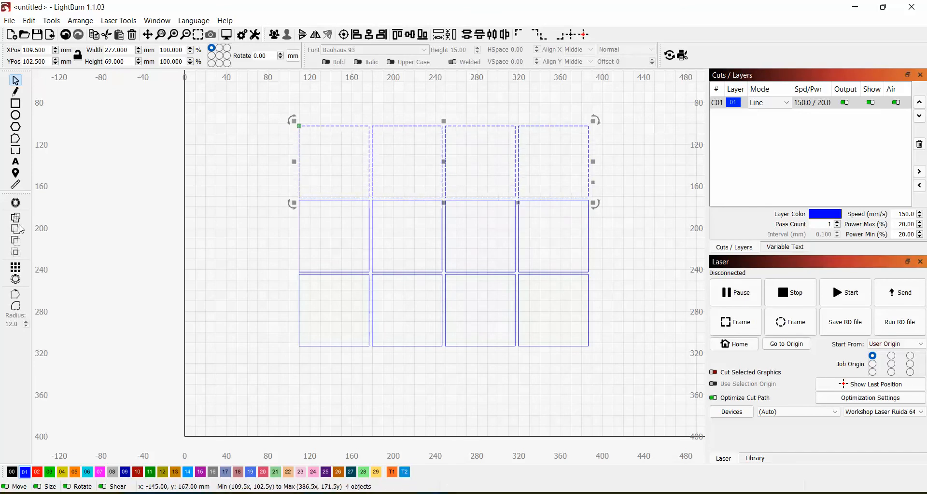
pyautogui.click(30, 23)
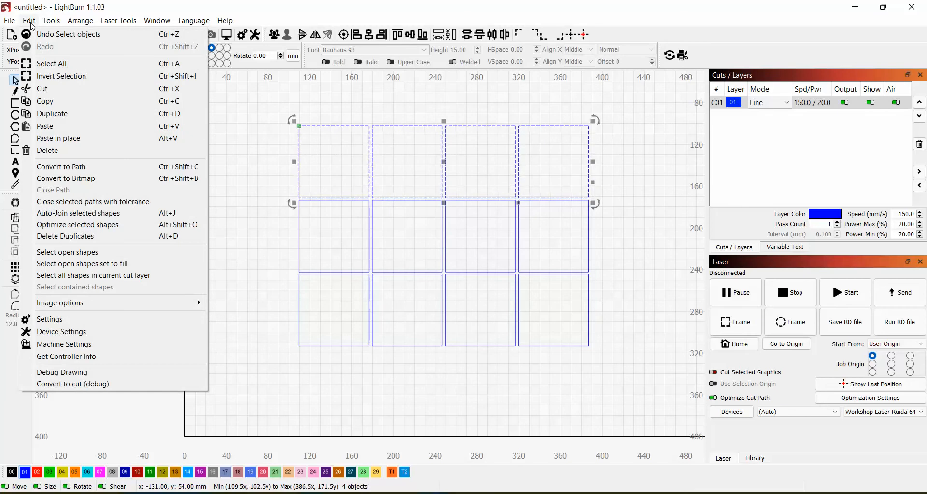
pyautogui.click(31, 22)
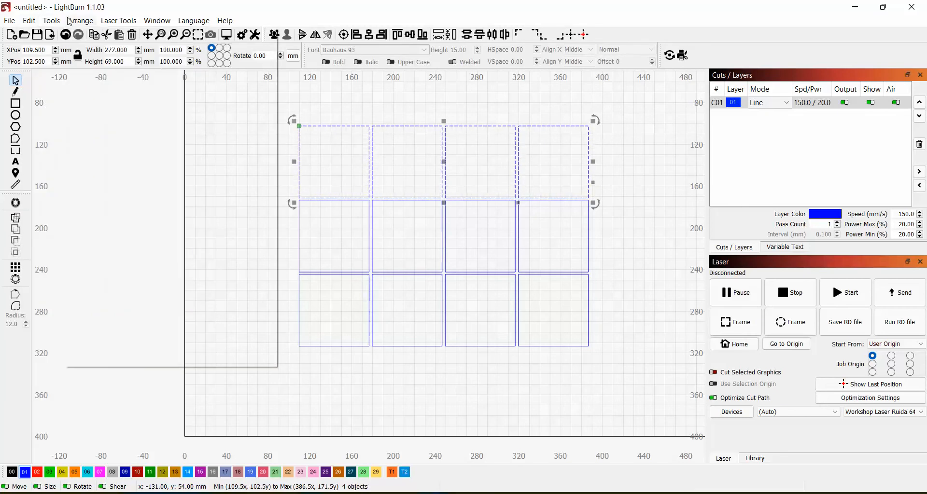
pyautogui.click(80, 21)
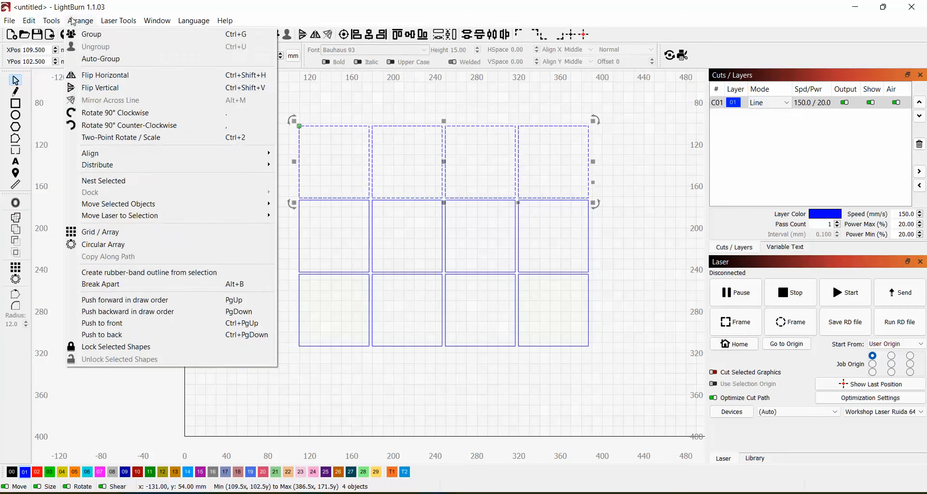
pyautogui.click(94, 37)
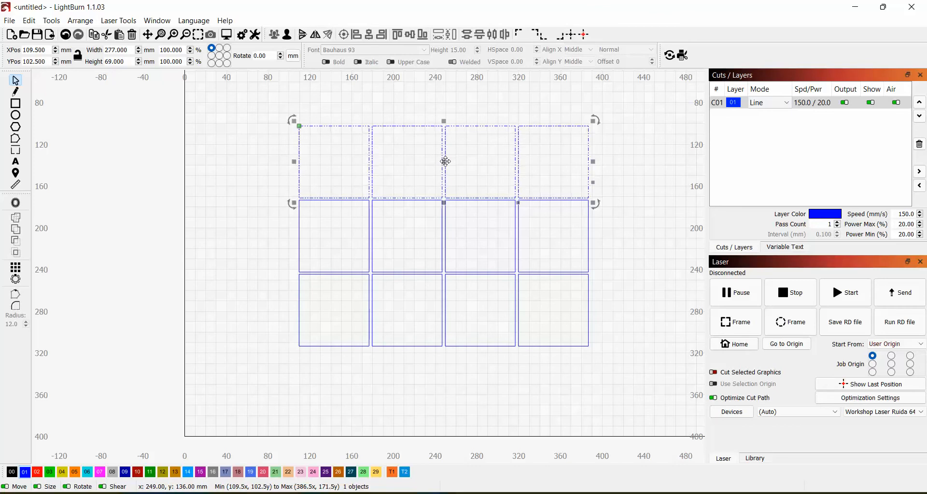
# Move the grouped row away from the grid twice, ending with its upper-left corner at about X 37.5, Y 81.5 mm.
pyautogui.moveTo(446, 162); pyautogui.dragTo(429, 135)
pyautogui.click(330, 159)
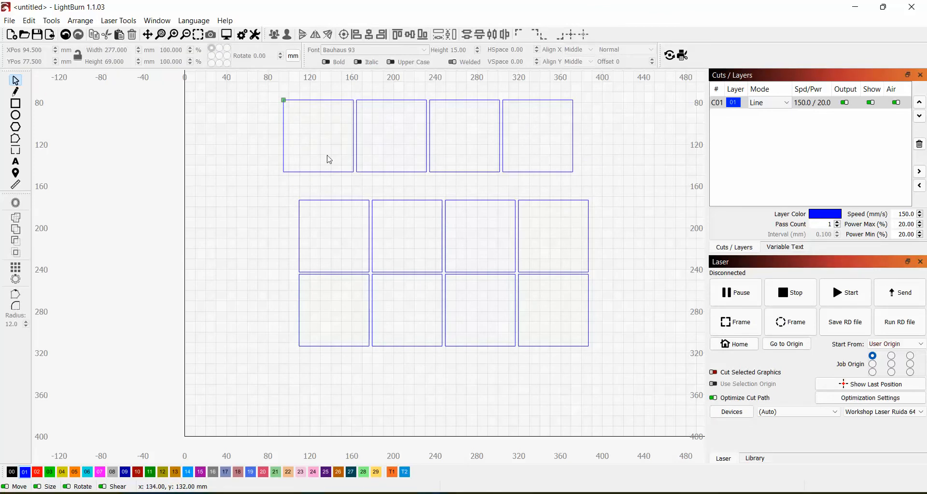
pyautogui.click(428, 137)
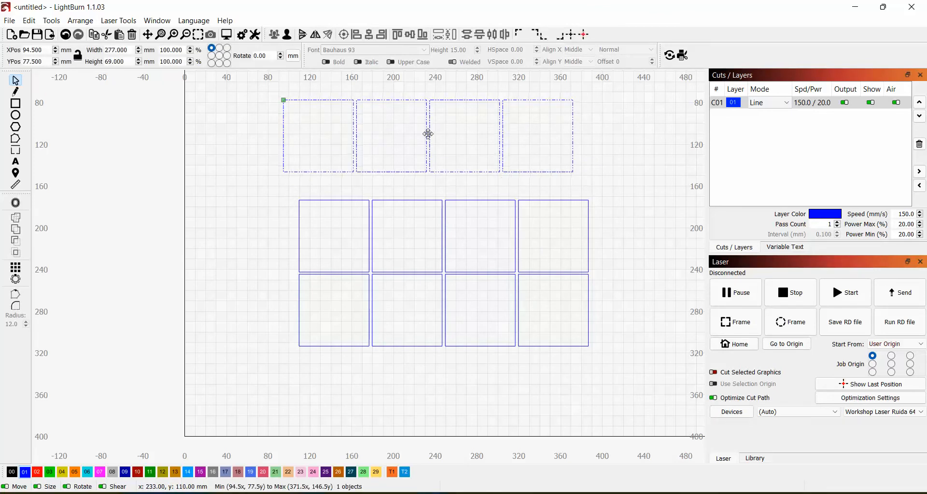
pyautogui.moveTo(429, 134); pyautogui.dragTo(368, 139)
pyautogui.click(596, 167)
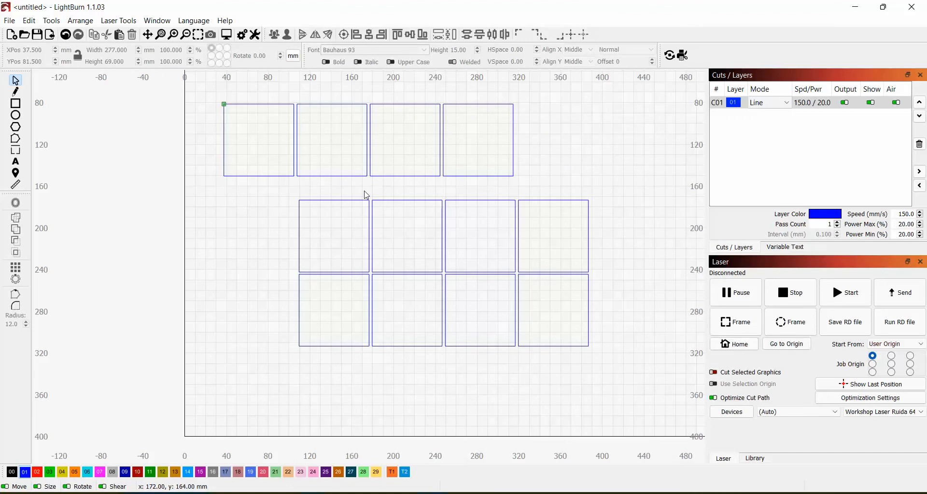
# Undo the group moves, the grouping, the grid array and the original rectangle until the work area is empty.
pyautogui.hotkey('ctrl', 'z')
pyautogui.hotkey('ctrl', 'z')
pyautogui.hotkey('ctrl', 'z')
pyautogui.hotkey('ctrl', 'z')
pyautogui.hotkey('ctrl', 'z')
pyautogui.hotkey('ctrl', 'z')
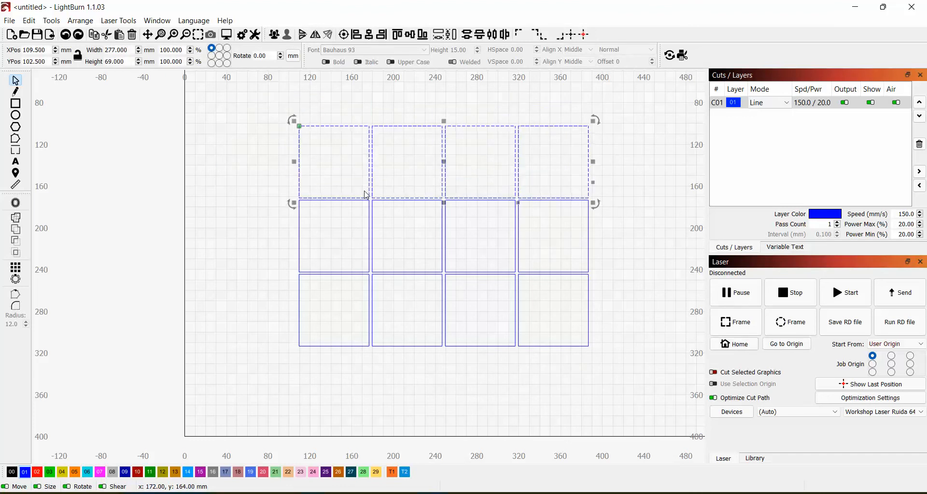
pyautogui.hotkey('ctrl', 'z')
pyautogui.hotkey('ctrl', 'z')
pyautogui.hotkey('ctrl', 'z')
pyautogui.hotkey('ctrl', 'z')
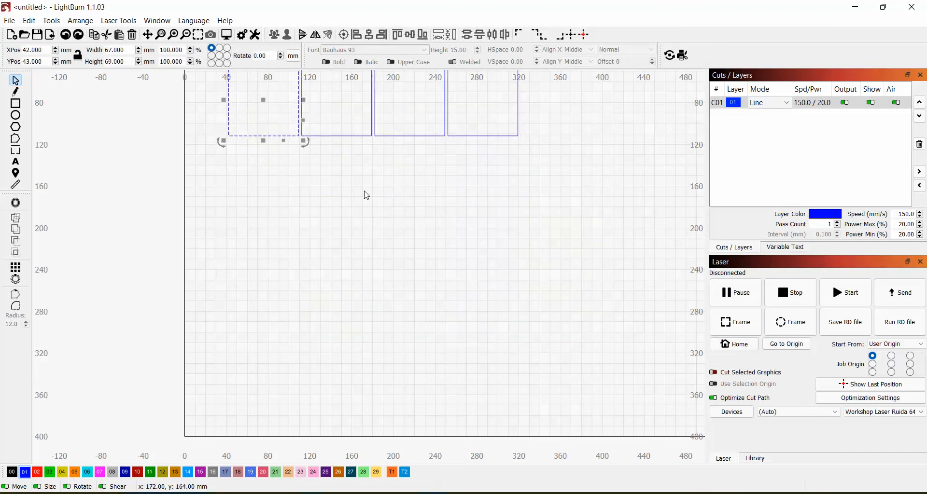
pyautogui.hotkey('ctrl', 'z')
pyautogui.hotkey('ctrl', 'z')
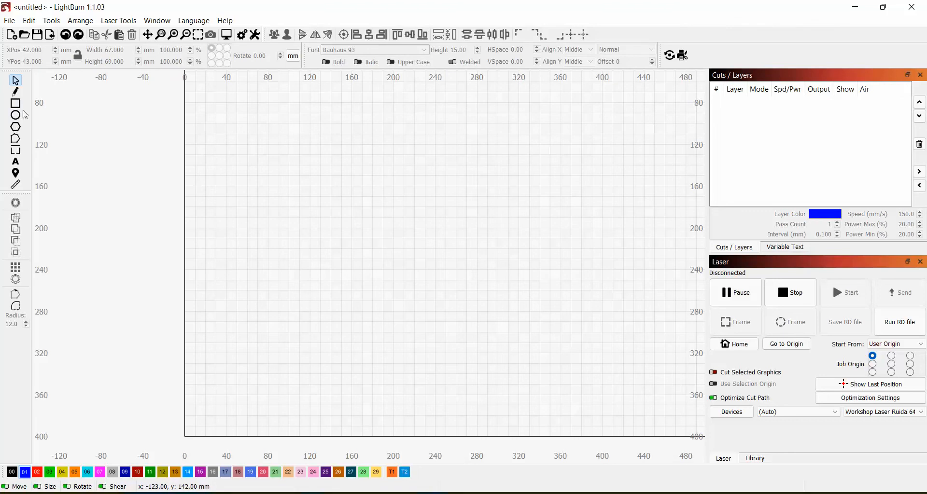
# Draw a rectangle about 76 mm wide and 72 mm high at about X 120, Y 162 mm, and start a circular array of it.
pyautogui.click(16, 104)
pyautogui.moveTo(311, 189); pyautogui.dragTo(389, 264)
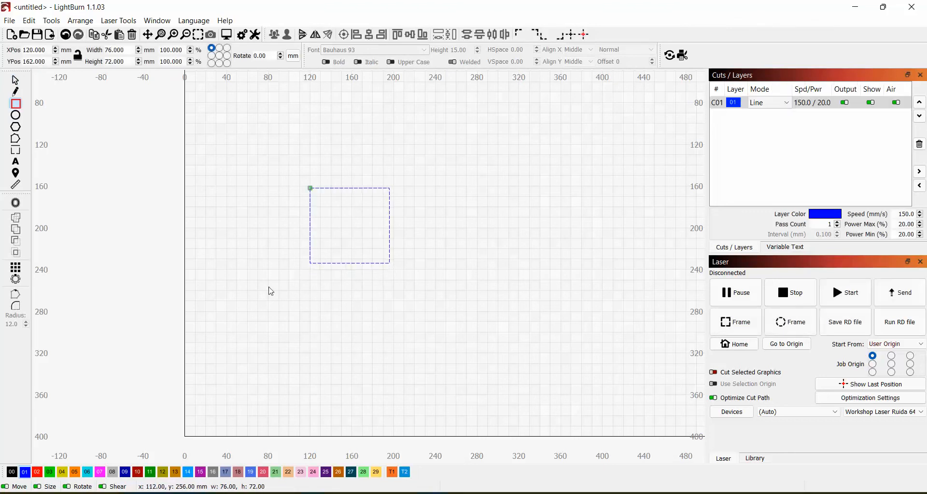
pyautogui.click(16, 281)
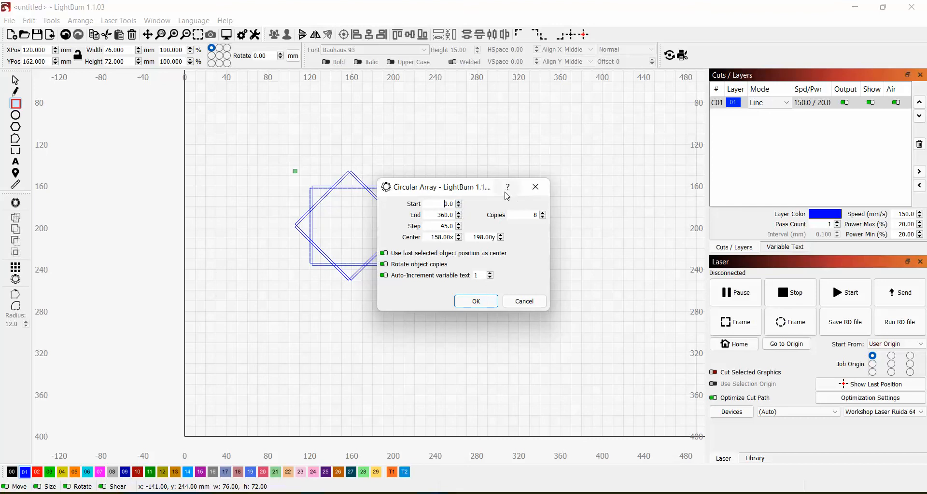
pyautogui.moveTo(492, 190); pyautogui.dragTo(582, 133)
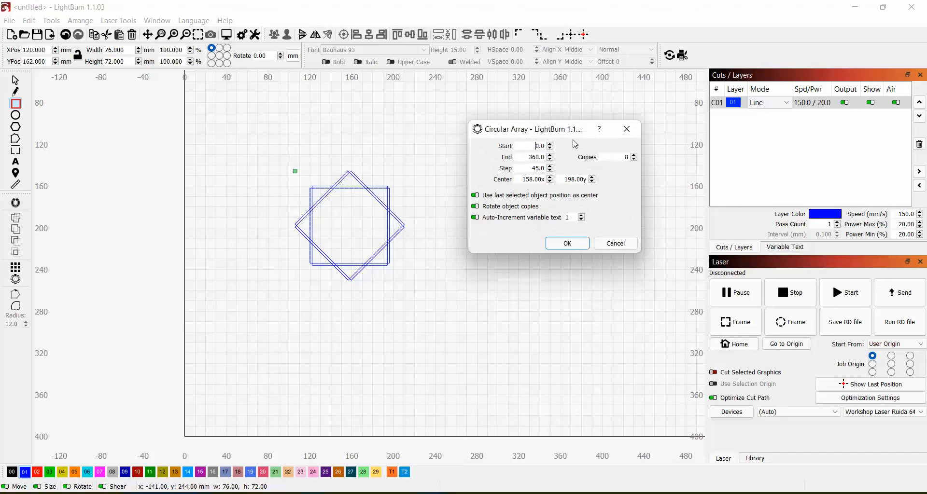
# Set the circular array to 5 copies.
pyautogui.click(634, 159)
pyautogui.click(634, 159)
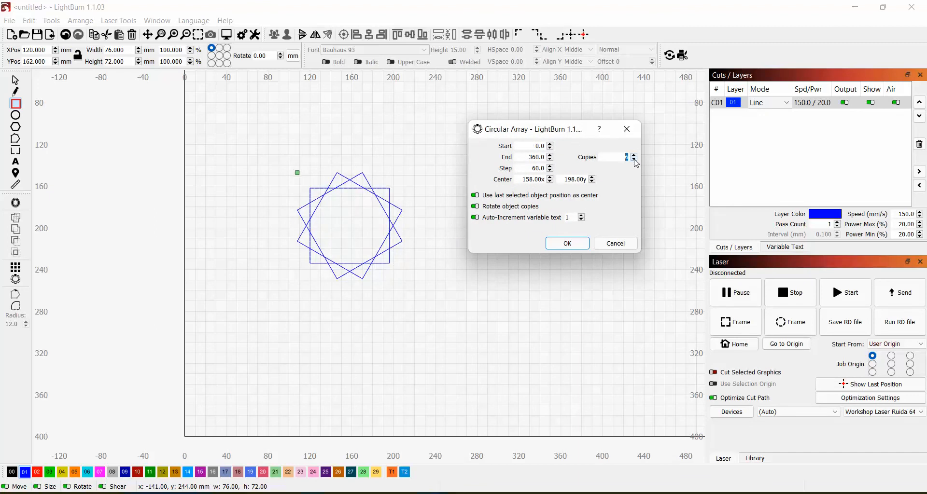
pyautogui.click(635, 160)
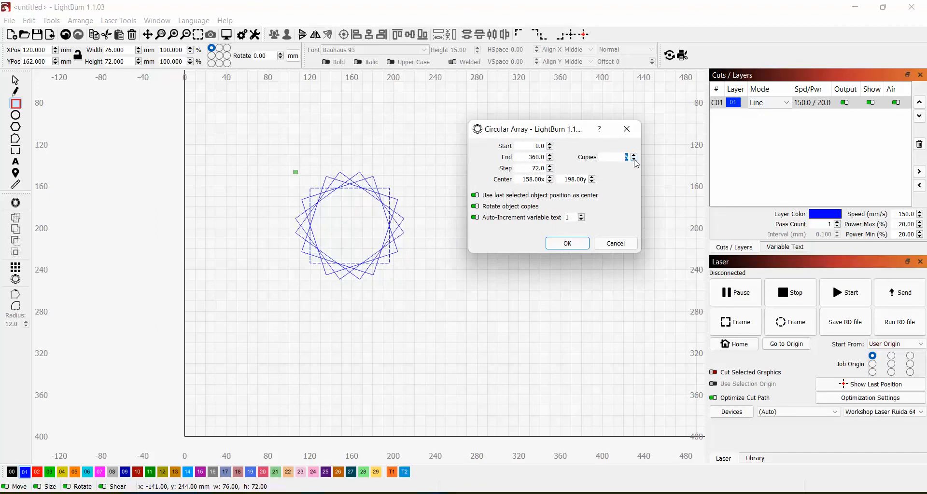
pyautogui.click(634, 160)
pyautogui.click(634, 160)
pyautogui.click(635, 160)
pyautogui.moveTo(560, 134); pyautogui.dragTo(644, 133)
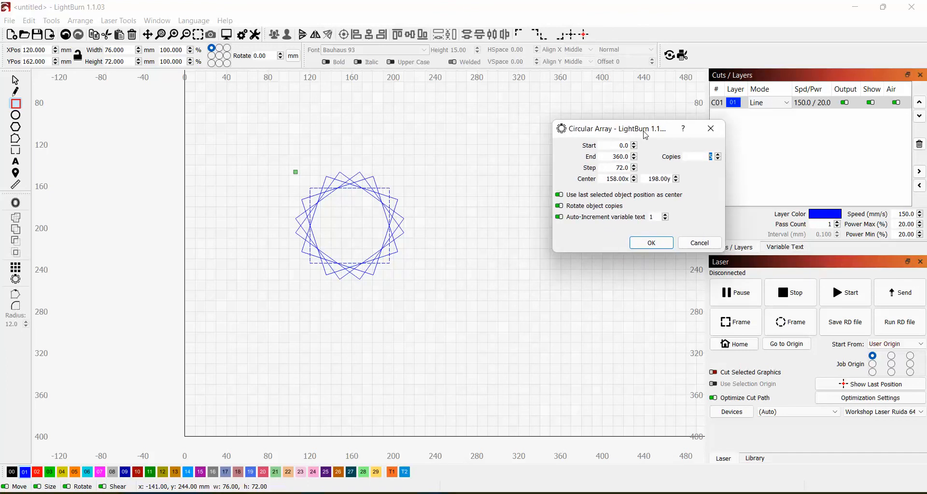
# Set the circular array's center X to 262 mm and create the array.
pyautogui.click(634, 177)
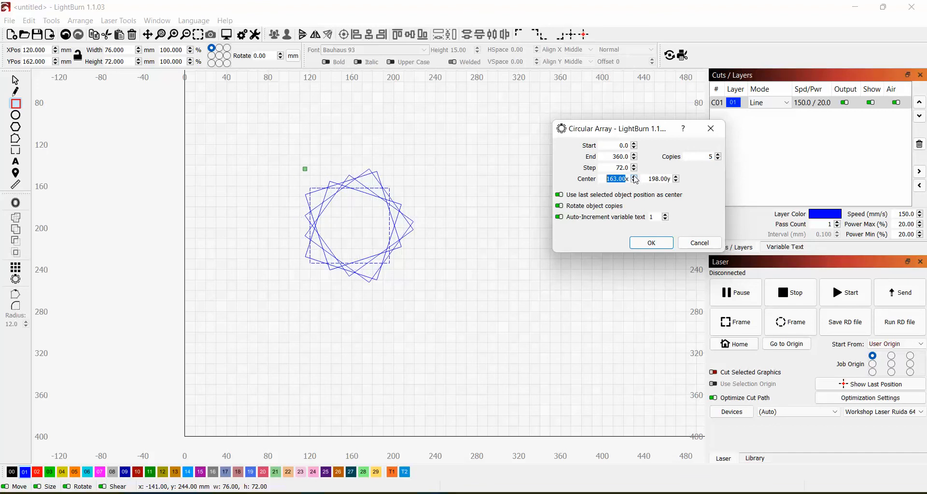
pyautogui.moveTo(635, 179); pyautogui.dragTo(636, 179)
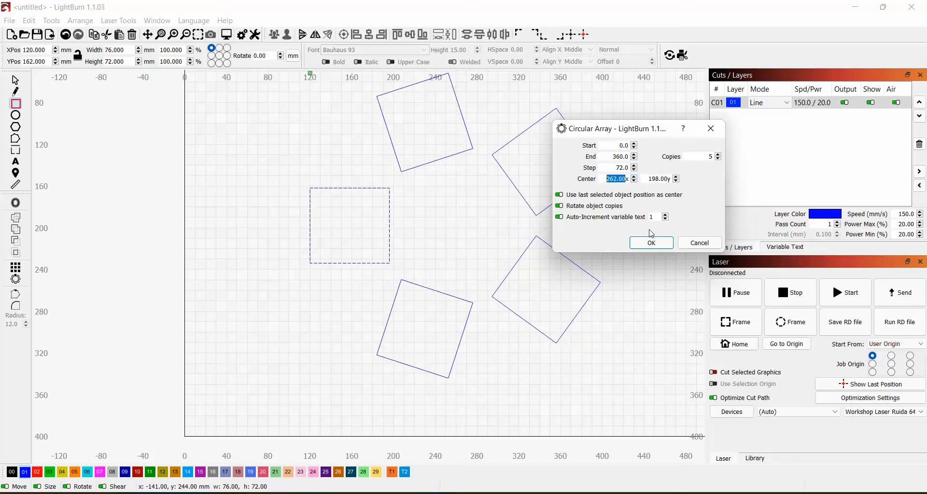
pyautogui.moveTo(667, 134); pyautogui.dragTo(787, 173)
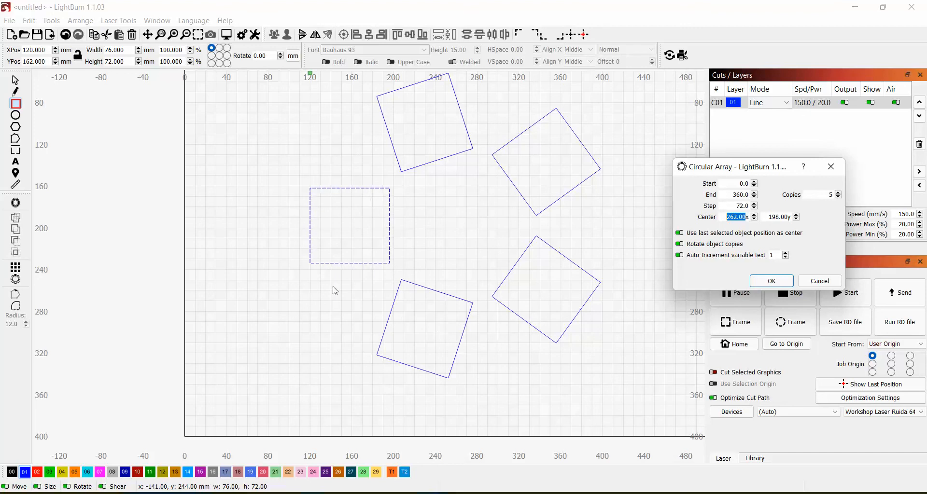
pyautogui.click(771, 281)
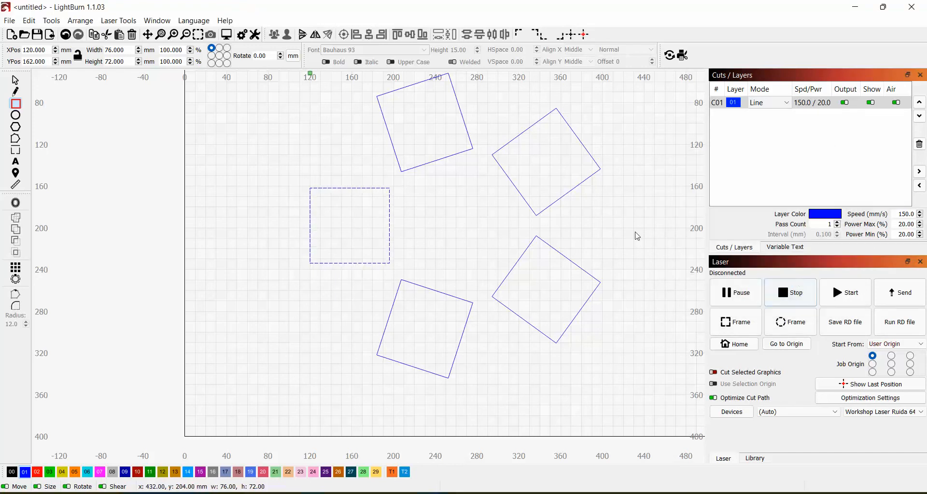
# Select all five rectangles of the circular array and delete them.
pyautogui.scroll(1, 435, 189)
pyautogui.scroll(-2, 435, 189)
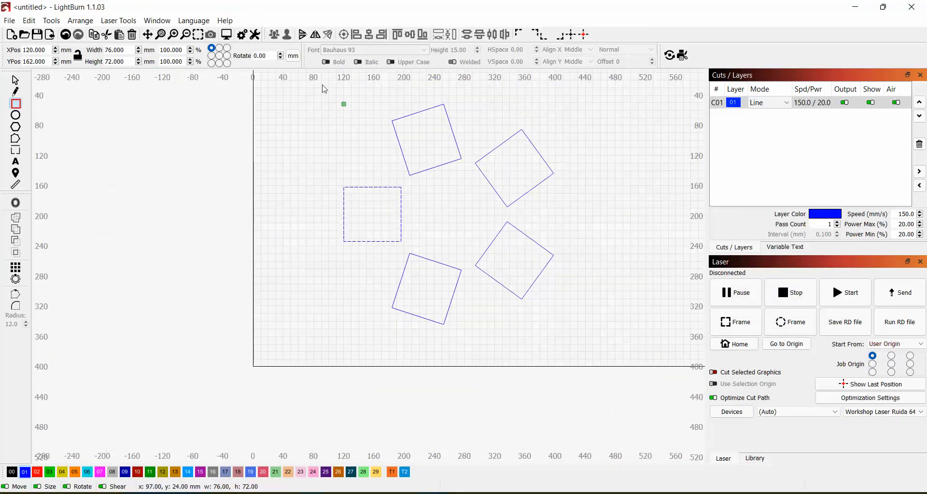
pyautogui.press('Escape')
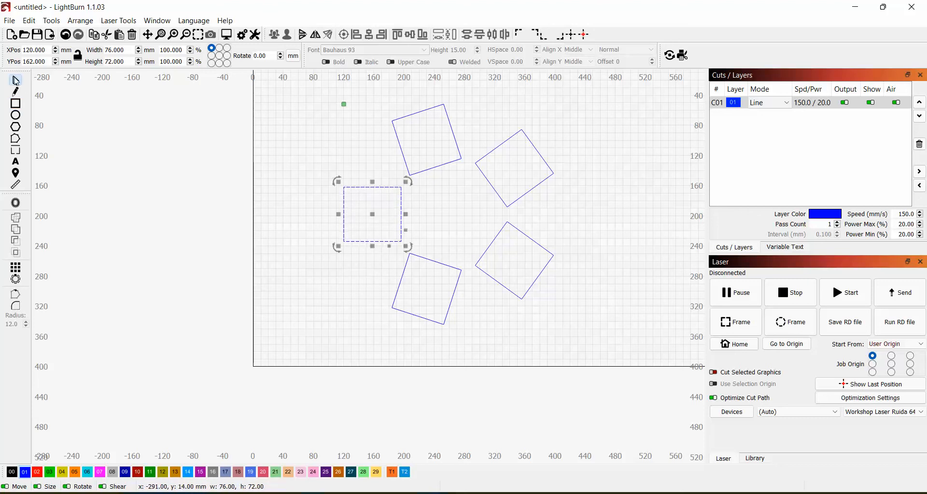
pyautogui.click(448, 116)
pyautogui.click(305, 108)
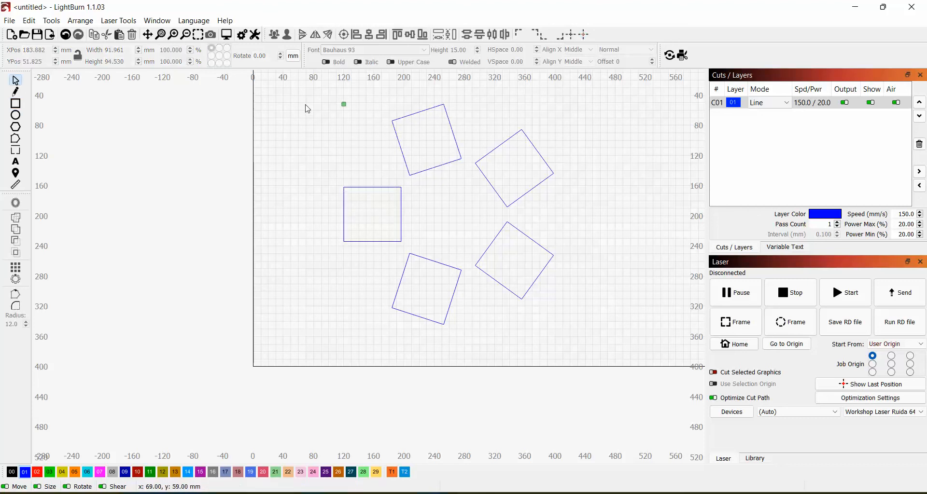
pyautogui.moveTo(374, 80); pyautogui.dragTo(630, 335)
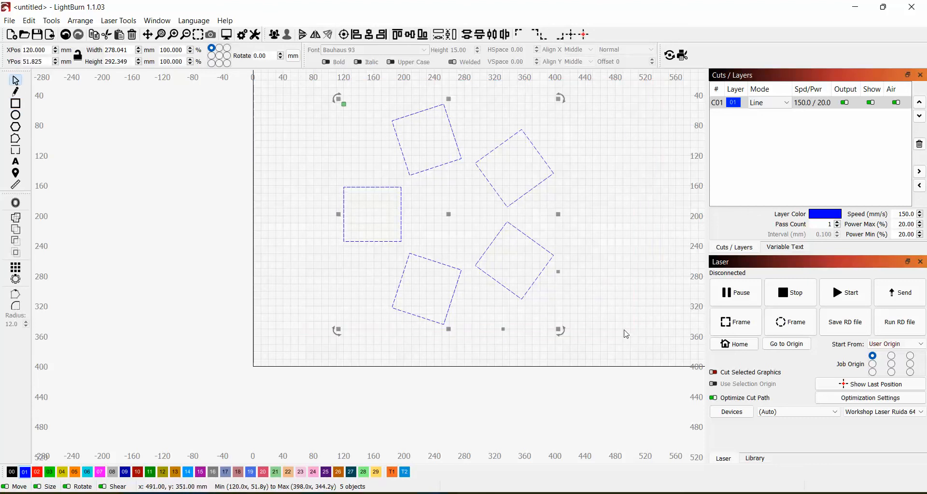
pyautogui.press('Delete')
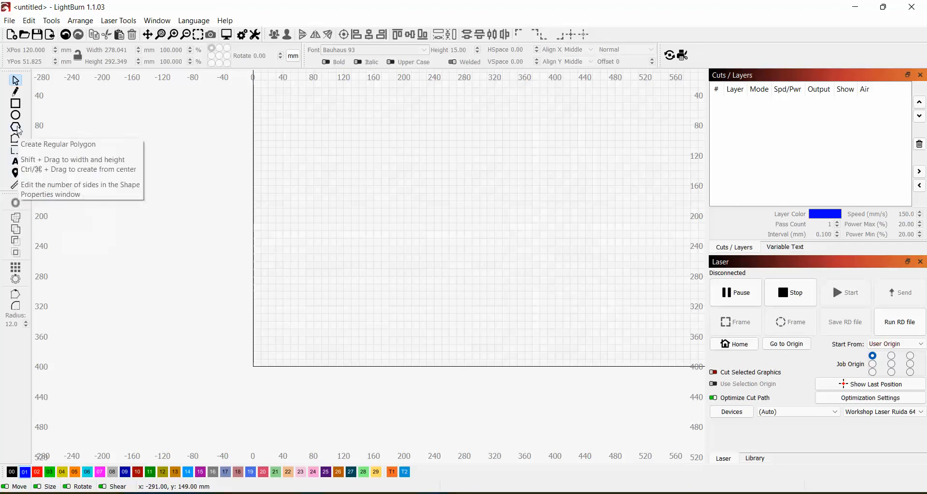
# Add a text object with a person's title and surname, centered at about X 147, Y 132 mm.
pyautogui.click(16, 161)
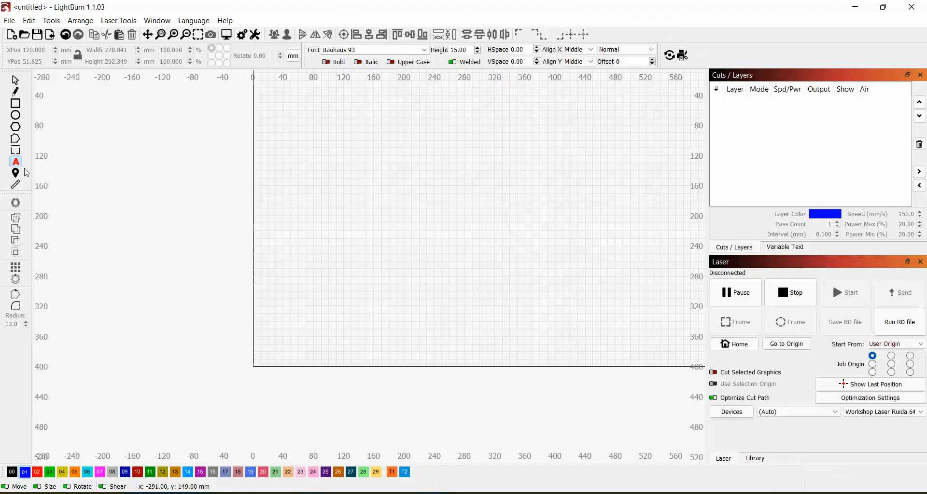
pyautogui.click(364, 165)
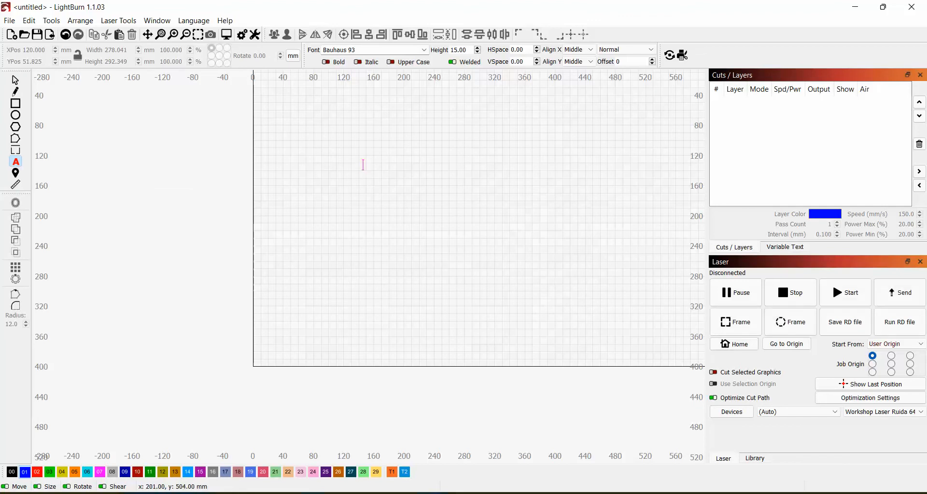
pyautogui.write('ma')
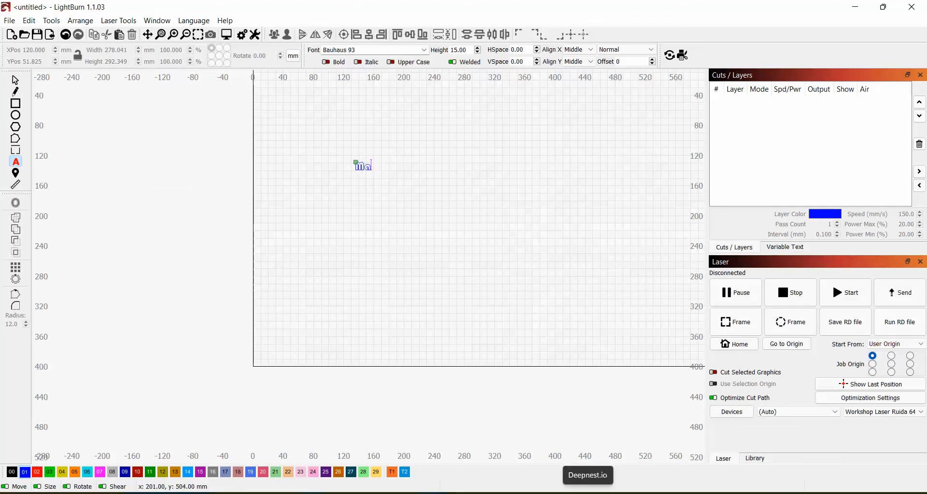
pyautogui.press('BackSpace')
pyautogui.write('r Rowli')
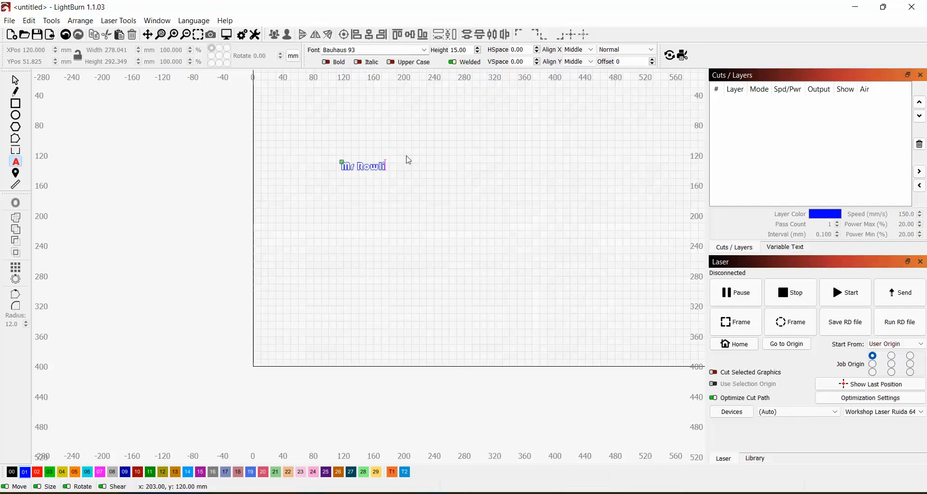
pyautogui.scroll(5, 366, 154)
pyautogui.scroll(10, 390, 249)
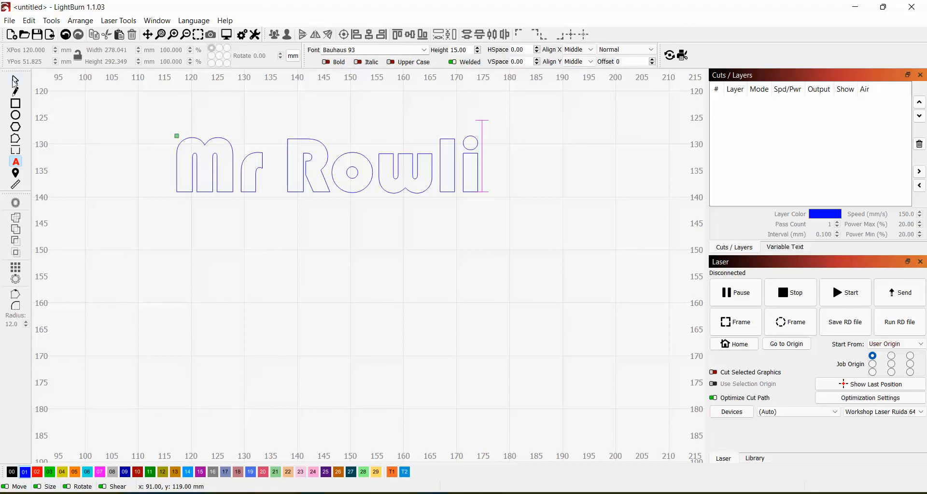
# Offset the name text outward by 4 mm with round corners, keeping the original text.
pyautogui.click(15, 81)
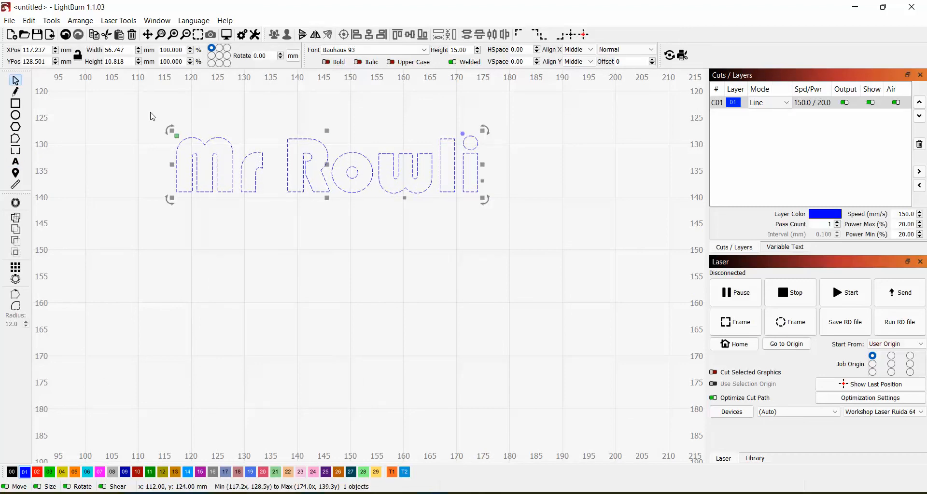
pyautogui.click(16, 203)
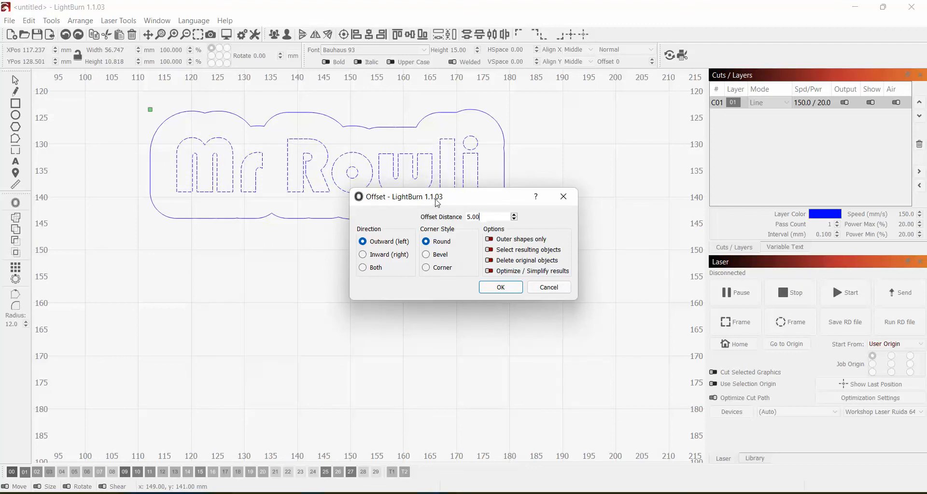
pyautogui.moveTo(438, 204); pyautogui.dragTo(426, 289)
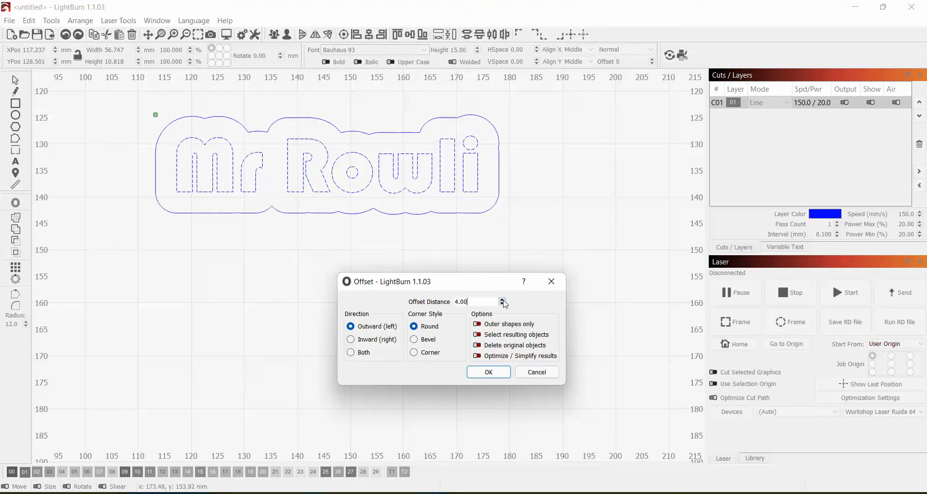
pyautogui.click(351, 328)
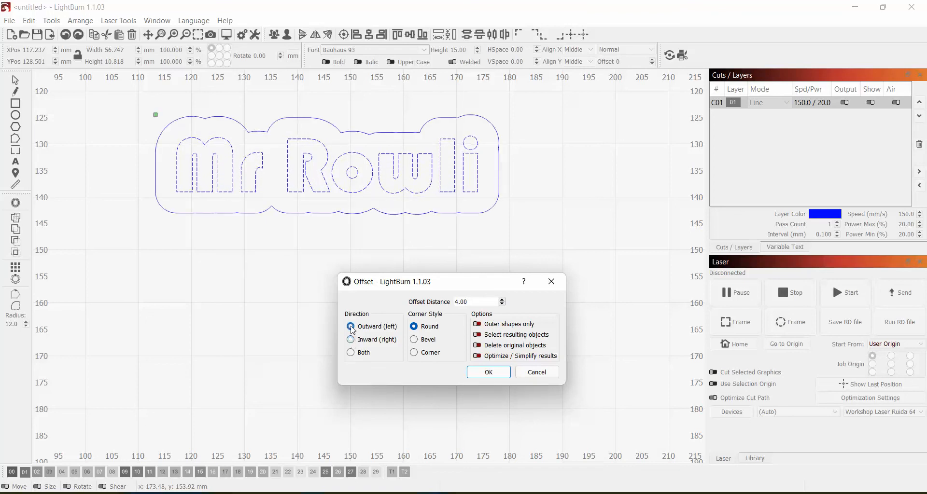
pyautogui.click(415, 341)
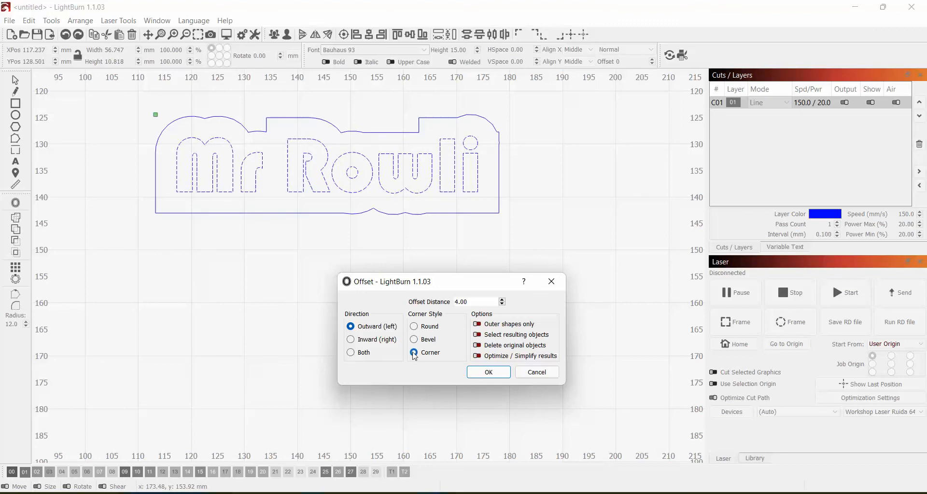
pyautogui.click(415, 327)
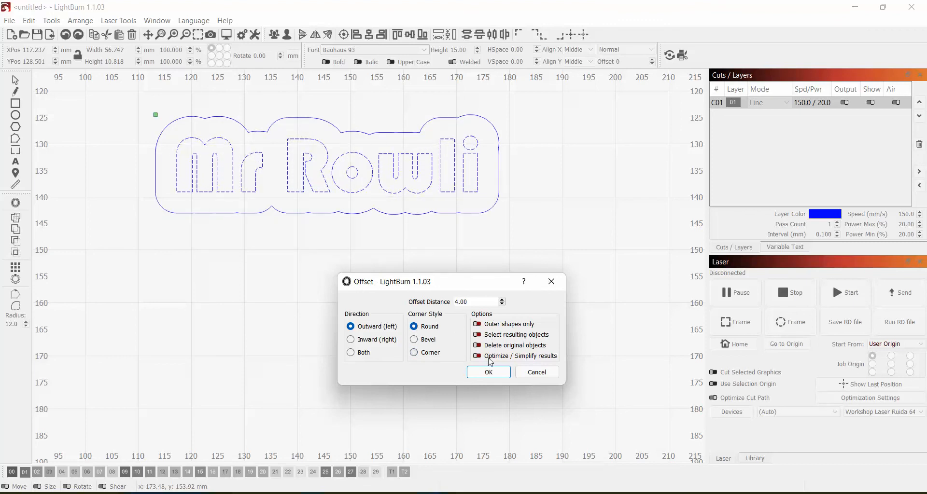
pyautogui.click(489, 373)
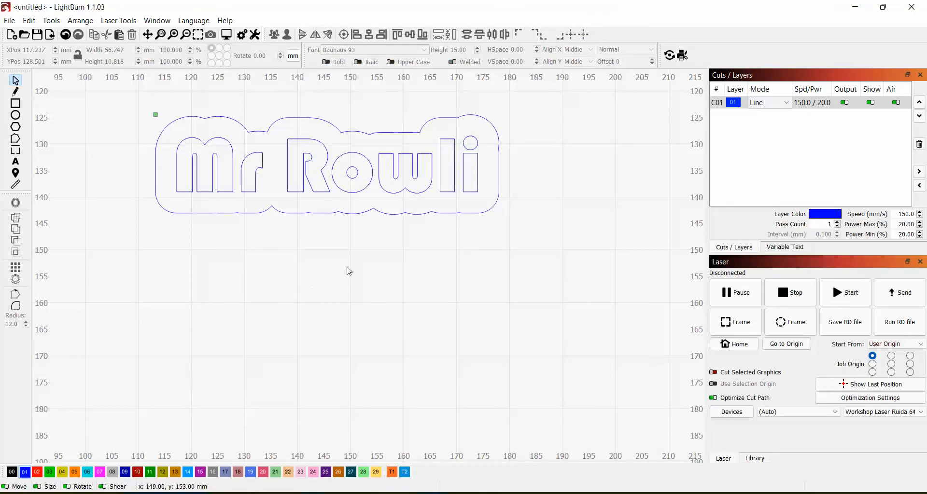
# Assign the offset outline around the text to the black layer 00.
pyautogui.click(255, 213)
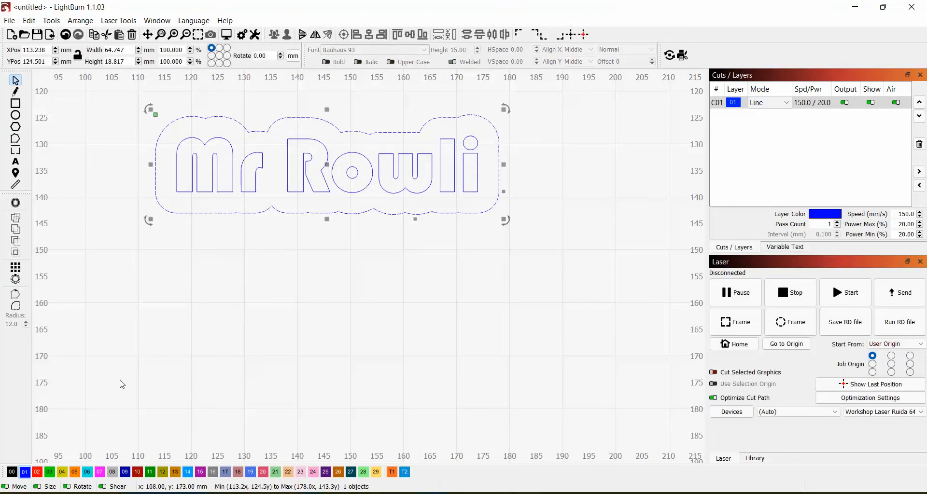
pyautogui.click(16, 472)
pyautogui.click(332, 269)
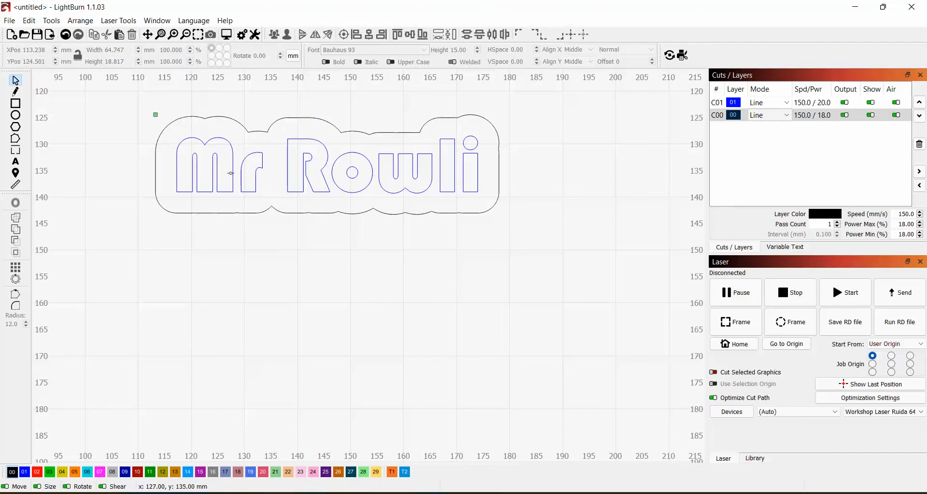
# Set the mode of the blue text layer C01 to Fill.
pyautogui.click(768, 103)
pyautogui.click(768, 103)
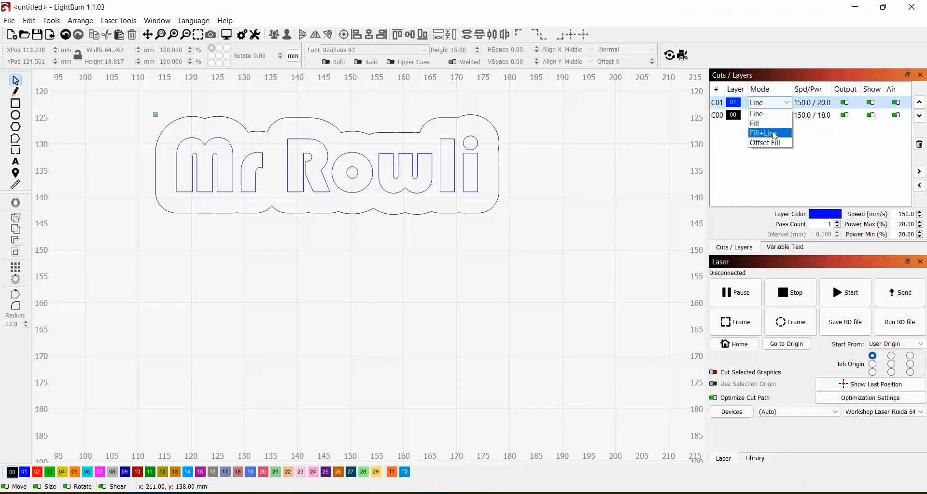
pyautogui.click(756, 124)
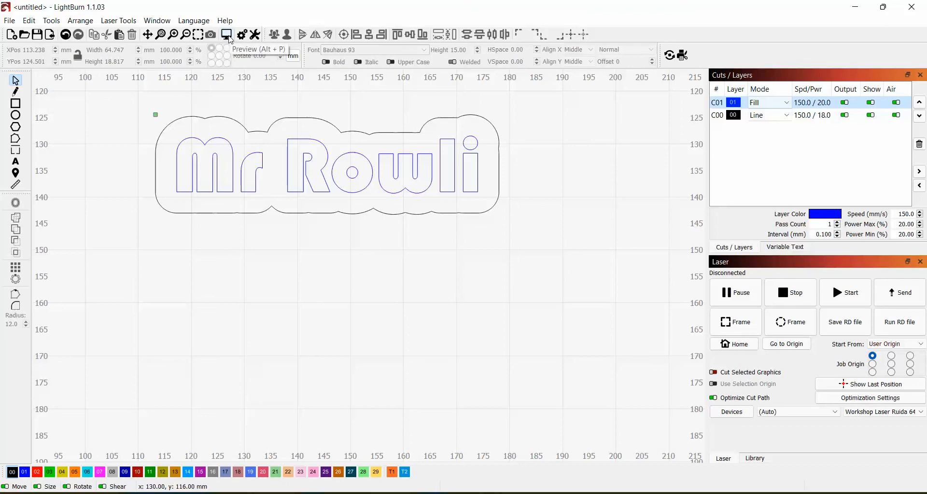
# Preview the job from the start, play the simulation with the playback speed raised to x 20, and close the preview.
pyautogui.click(226, 34)
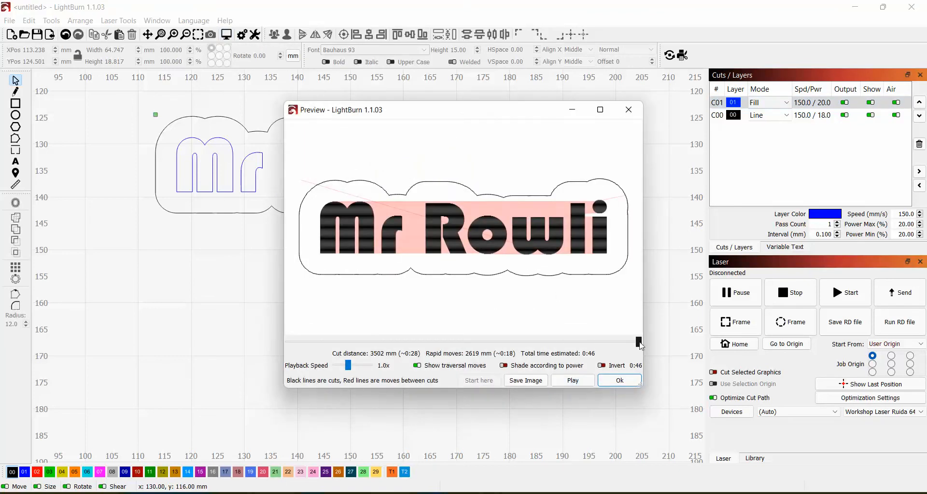
pyautogui.moveTo(638, 342); pyautogui.dragTo(273, 345)
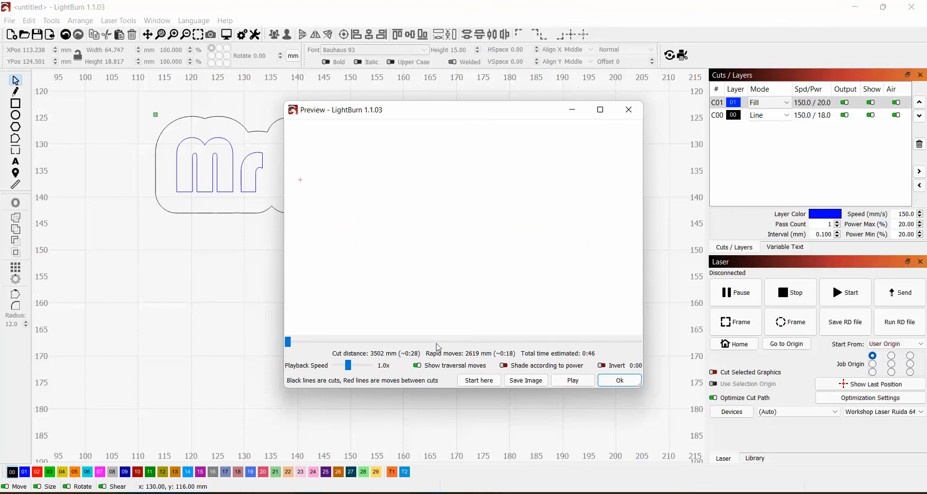
pyautogui.click(572, 381)
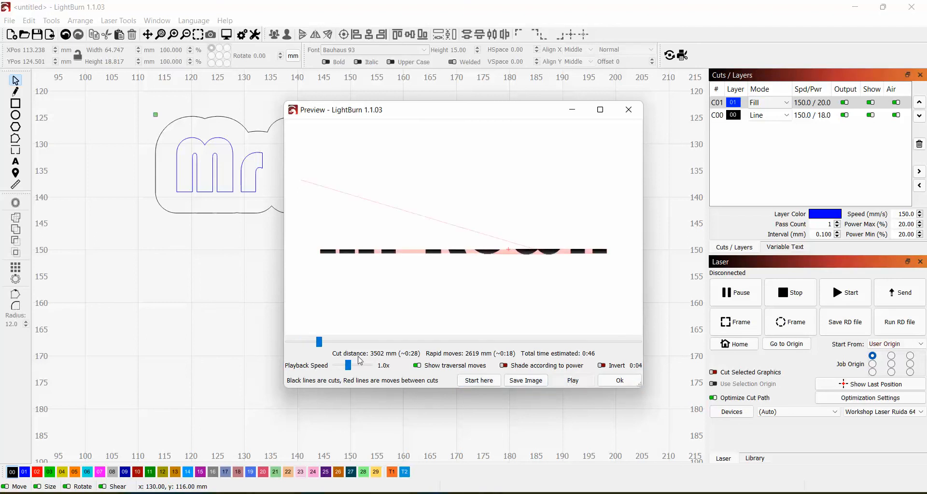
pyautogui.moveTo(348, 365); pyautogui.dragTo(368, 367)
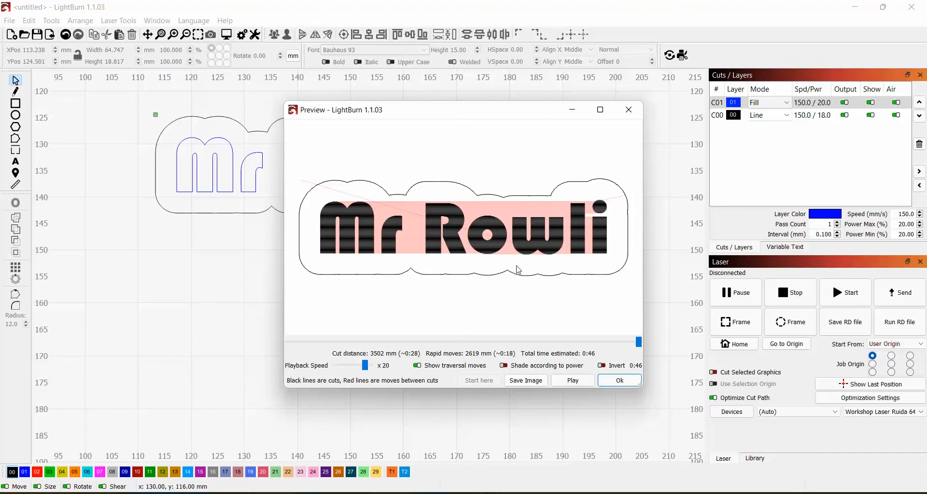
pyautogui.click(616, 382)
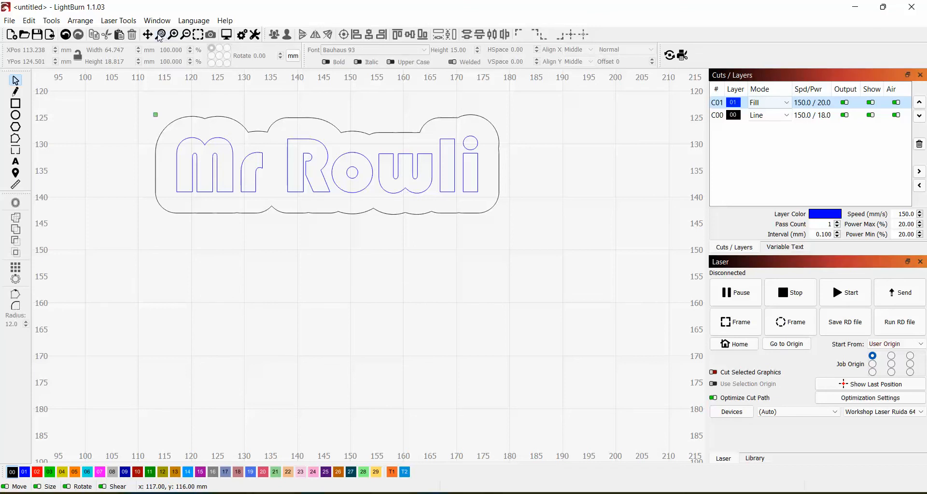
pyautogui.click(9, 21)
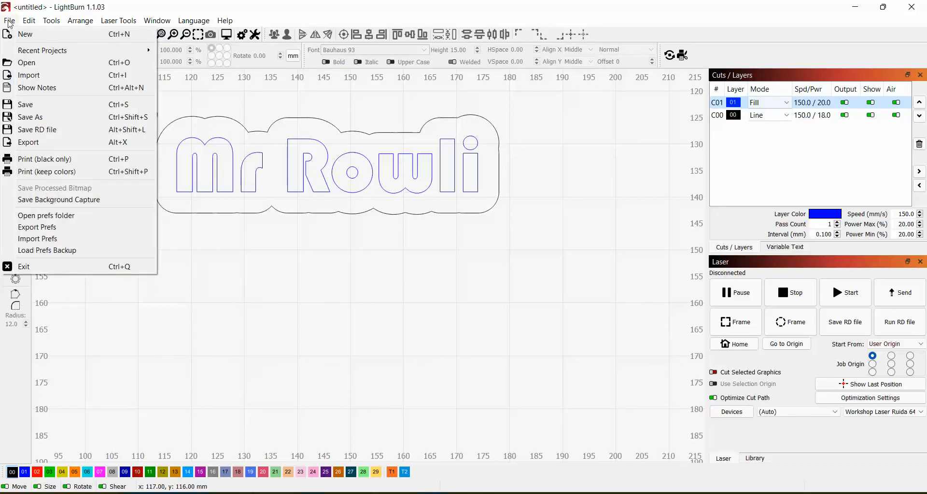
pyautogui.click(32, 119)
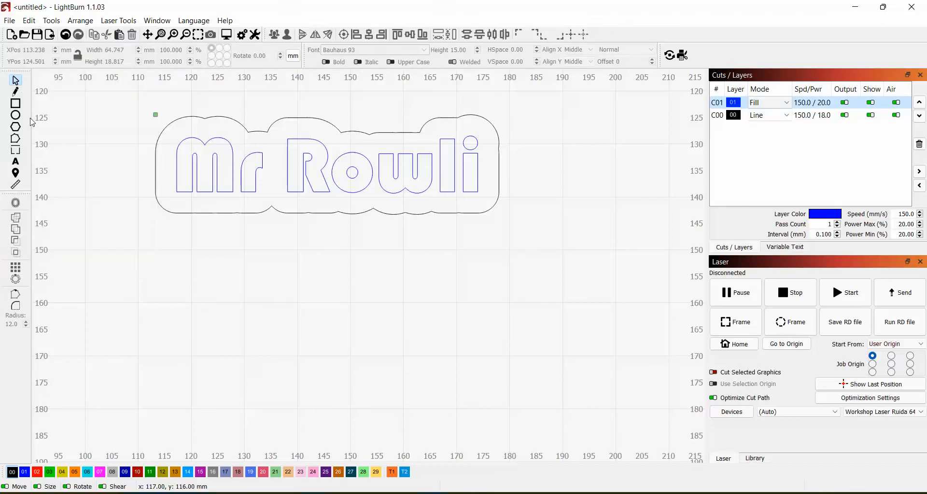
pyautogui.click(9, 20)
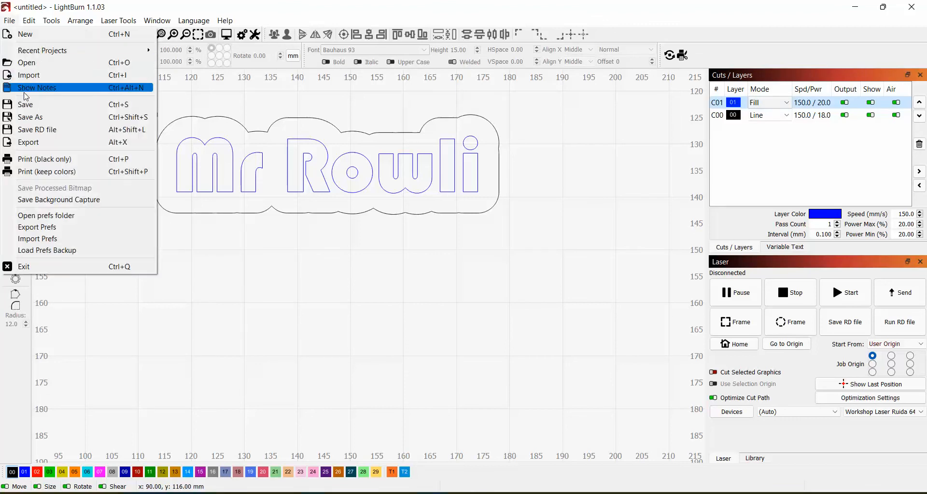
pyautogui.click(30, 117)
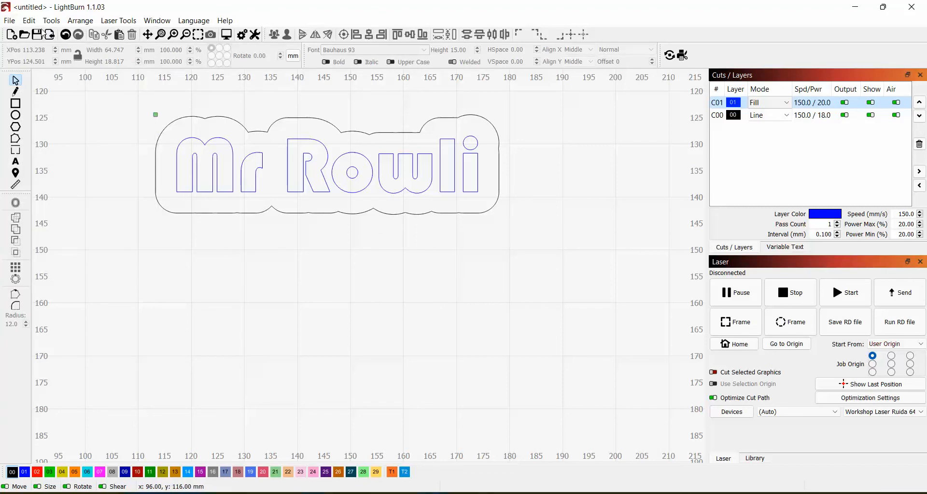
pyautogui.click(9, 21)
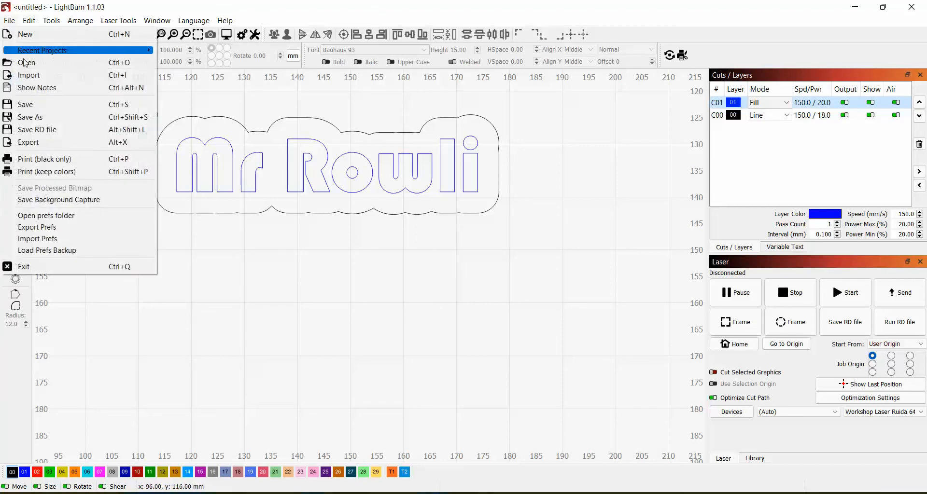
pyautogui.click(28, 107)
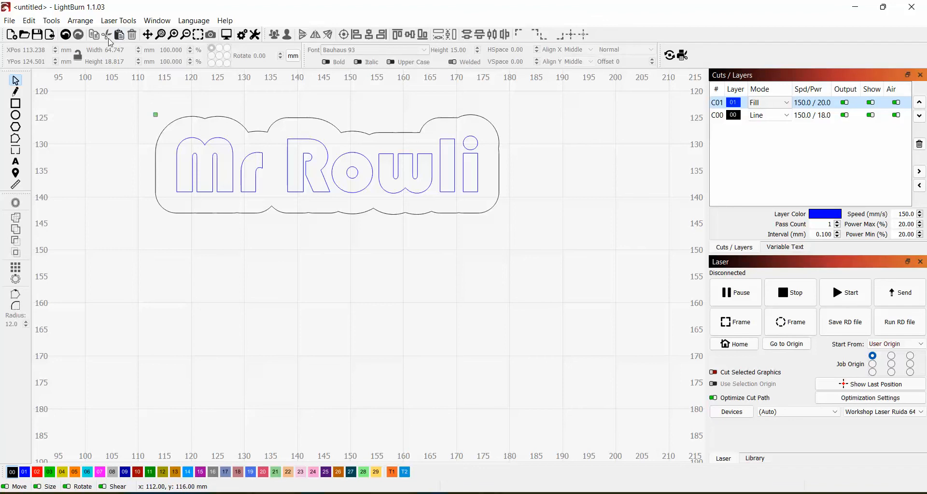
# Select the black offset outline around the name text.
pyautogui.click(499, 153)
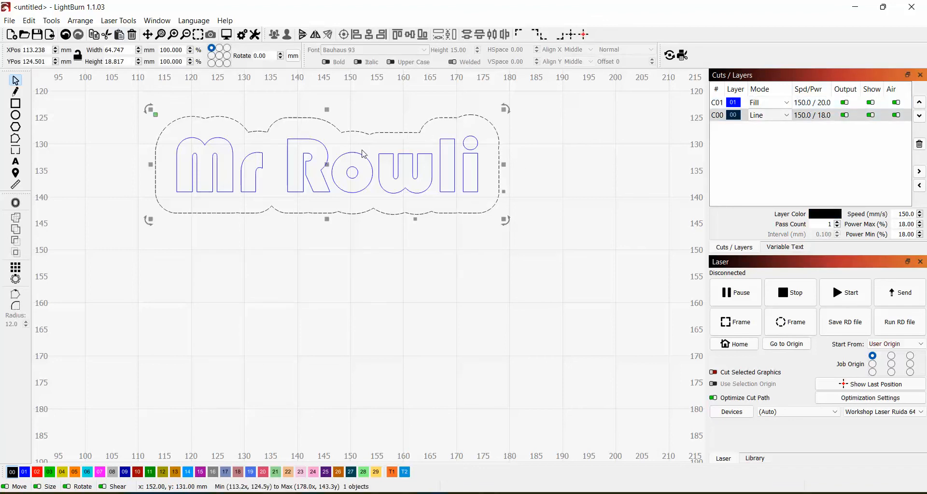